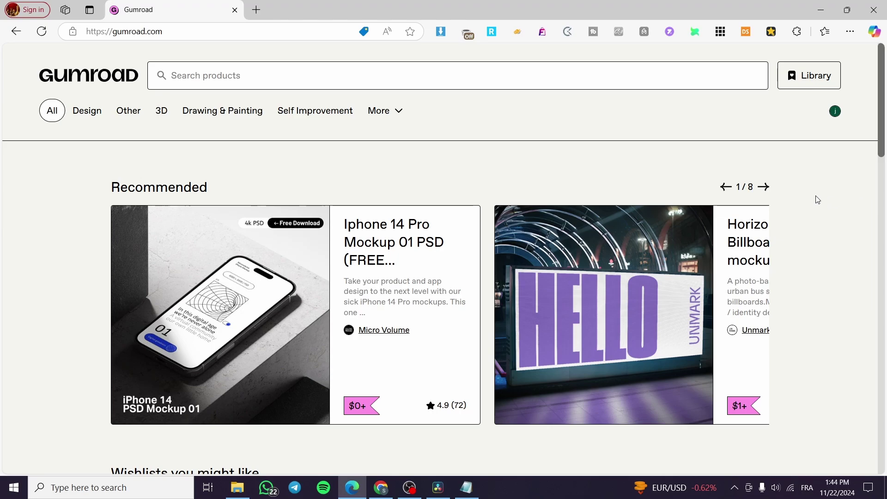
# - Look through the Gumroad home page's recommended products, wishlists and product categories
pyautogui.scroll(-8, 647, 231)
pyautogui.scroll(8, 445, 265)
pyautogui.moveTo(189, 90)
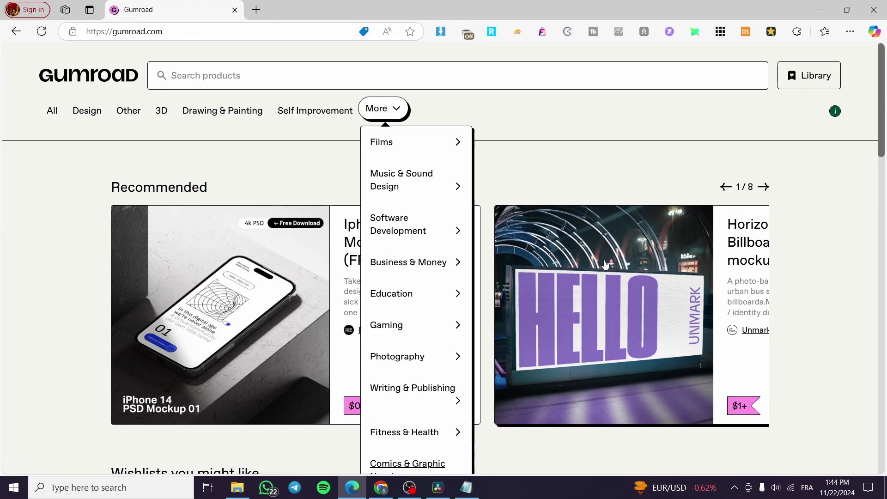
pyautogui.moveTo(299, 107)
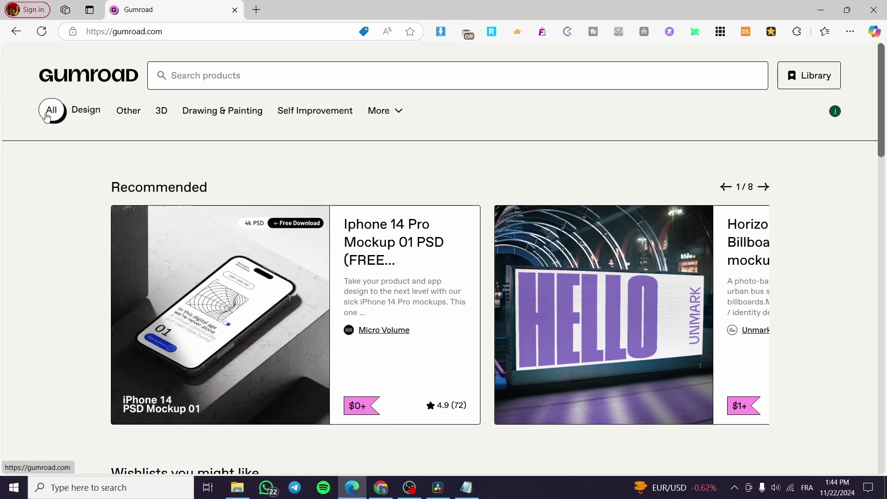
pyautogui.moveTo(74, 114)
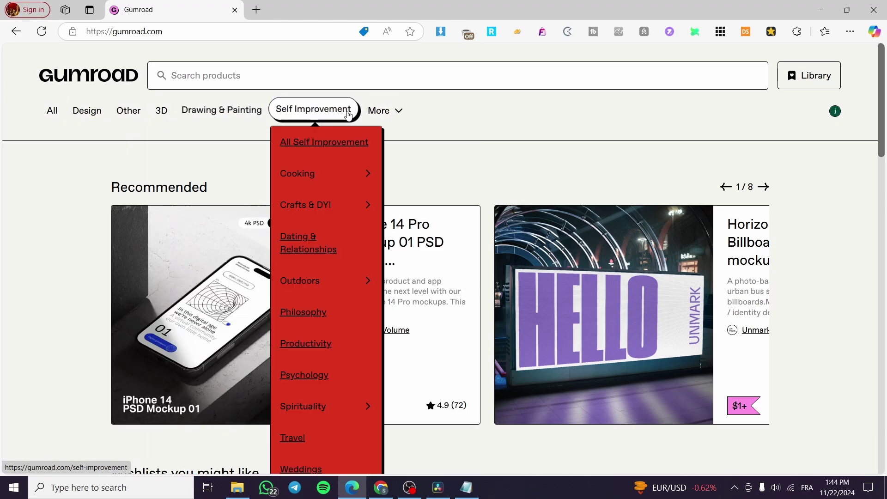
pyautogui.moveTo(383, 110)
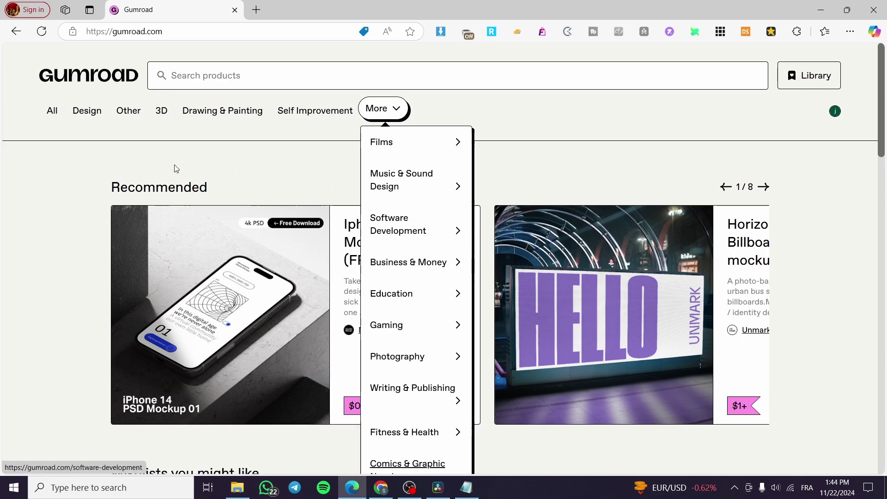
pyautogui.moveTo(181, 108)
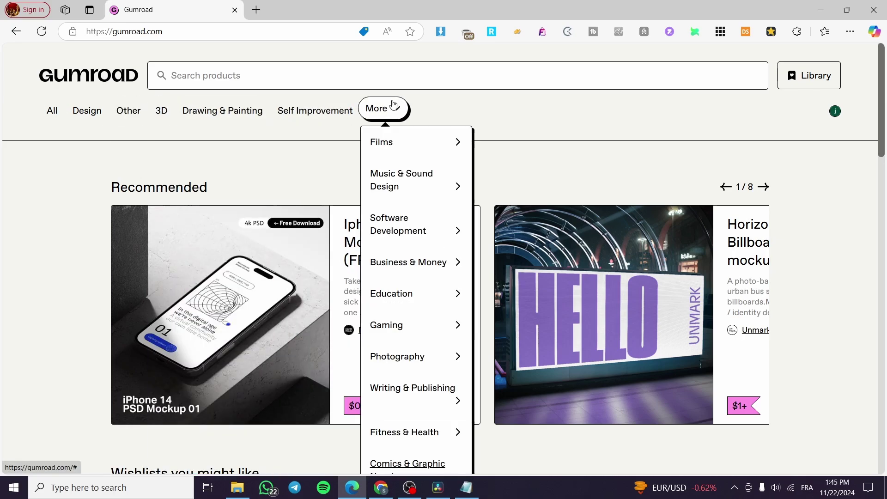
pyautogui.click(446, 326)
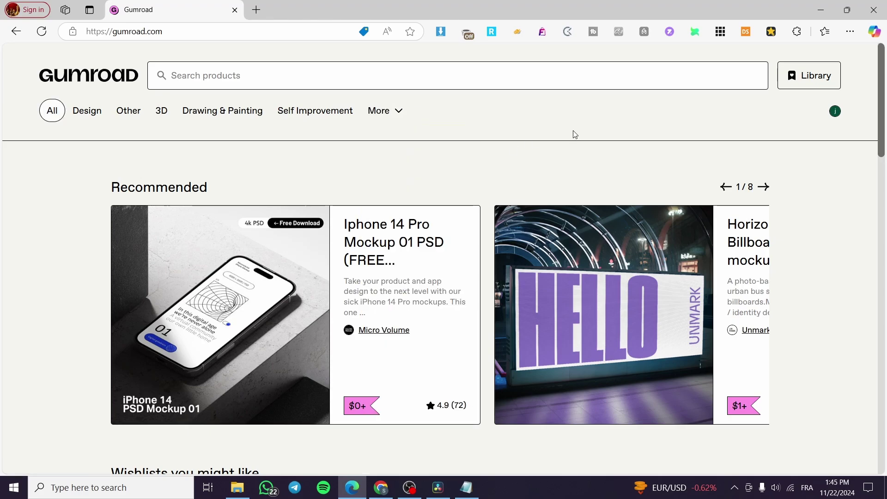
pyautogui.scroll(-5, 549, 258)
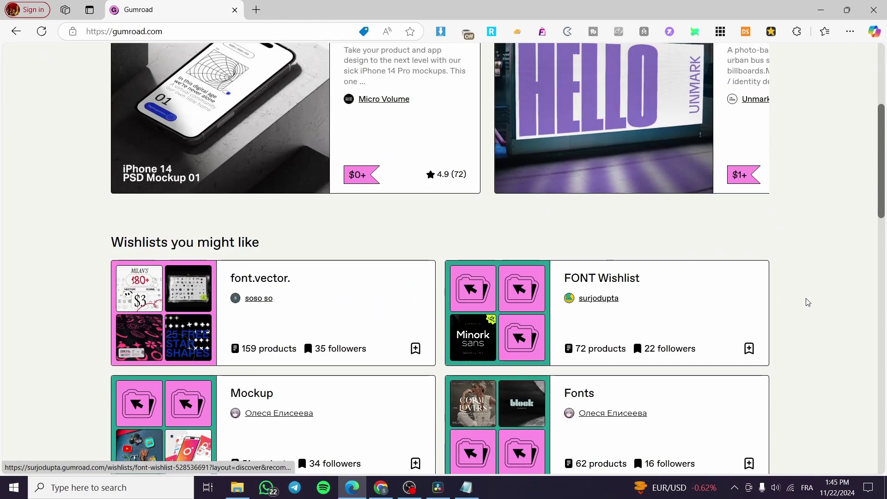
pyautogui.scroll(5, 277, 248)
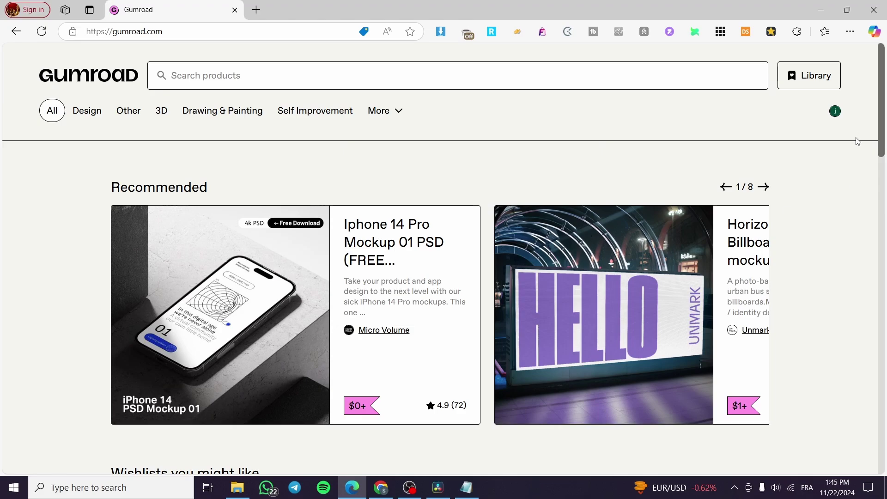
# - Go from the account settings to the seller's product list and start a new product
pyautogui.click(834, 112)
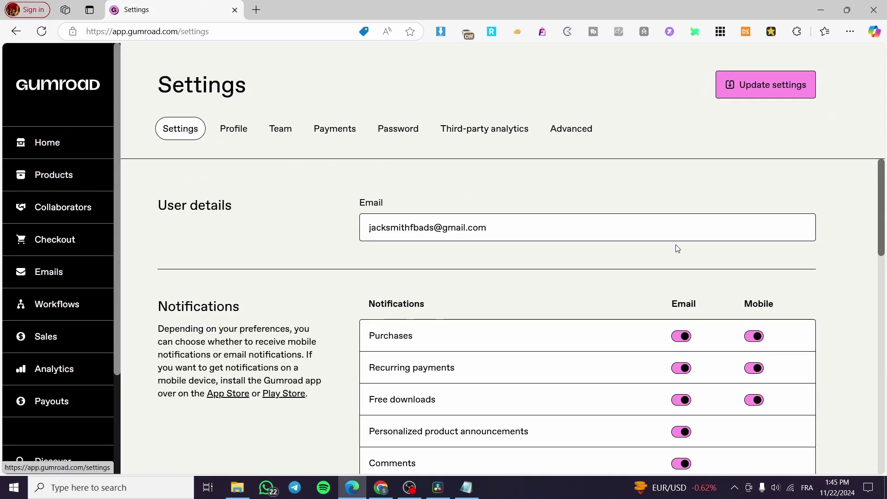
pyautogui.scroll(-3, 586, 210)
pyautogui.scroll(1, 573, 229)
pyautogui.scroll(-5, 253, 263)
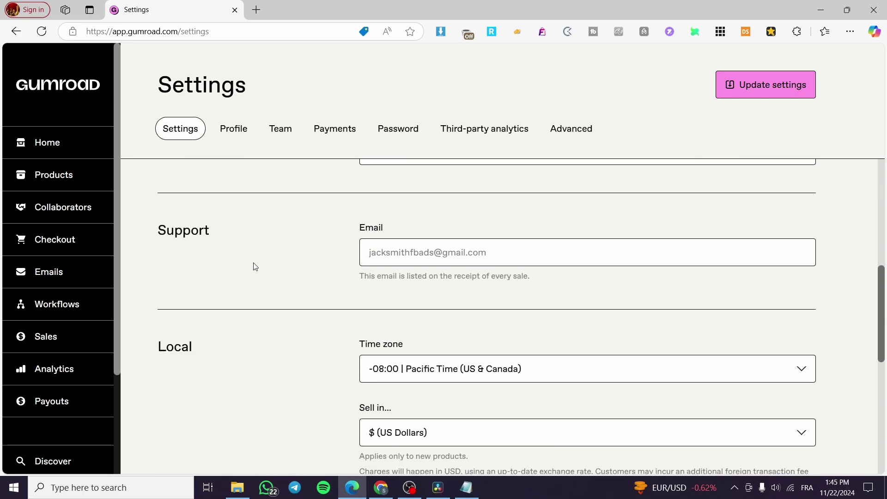
pyautogui.scroll(7, 212, 271)
pyautogui.click(37, 182)
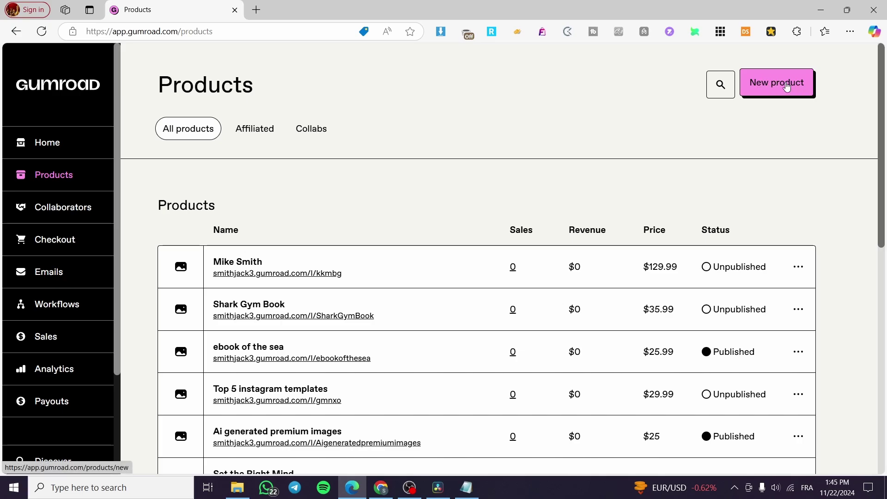
pyautogui.click(770, 88)
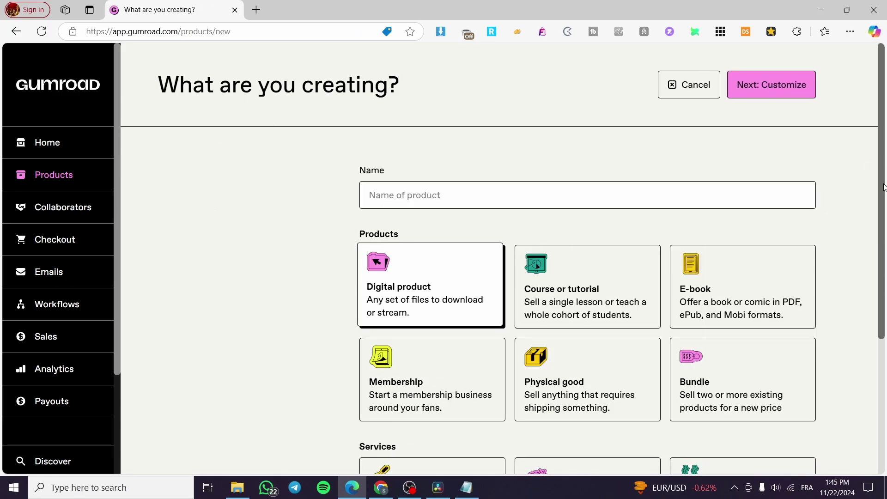
# - Name the new product with the creator's first name followed by "Membership", capitalizing both words
pyautogui.scroll(-3, 839, 208)
pyautogui.scroll(-1, 840, 211)
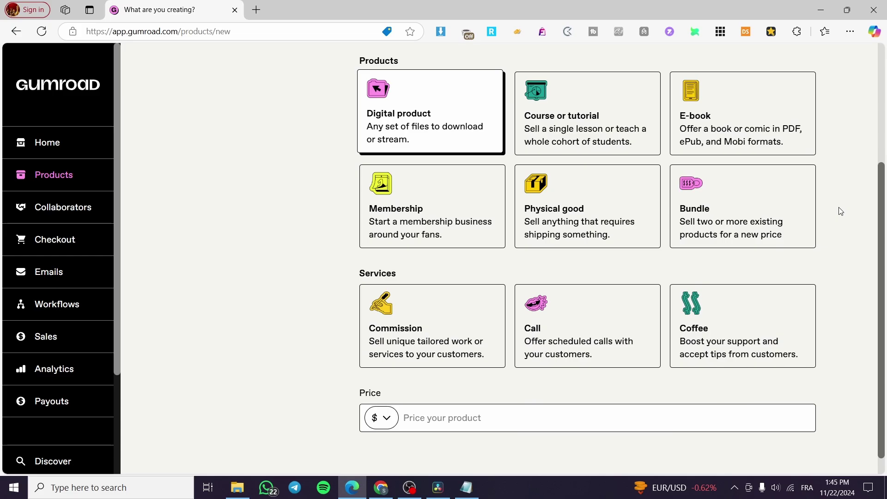
pyautogui.scroll(4, 841, 211)
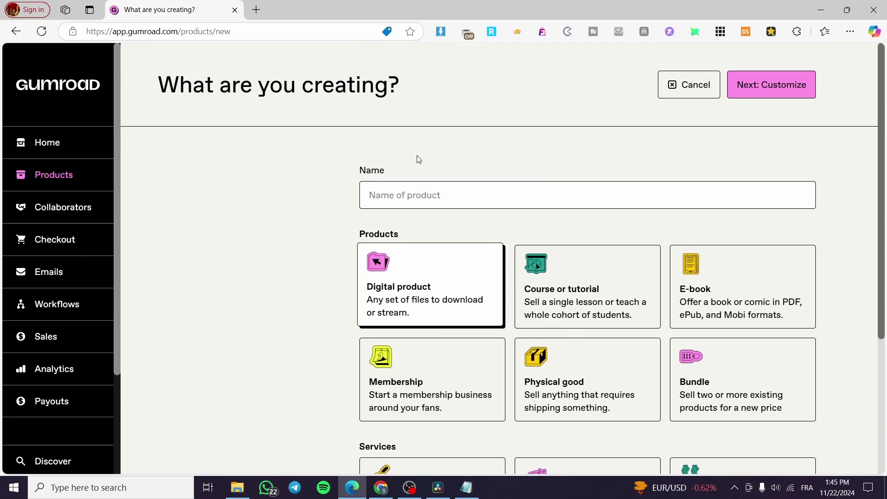
pyautogui.click(465, 193)
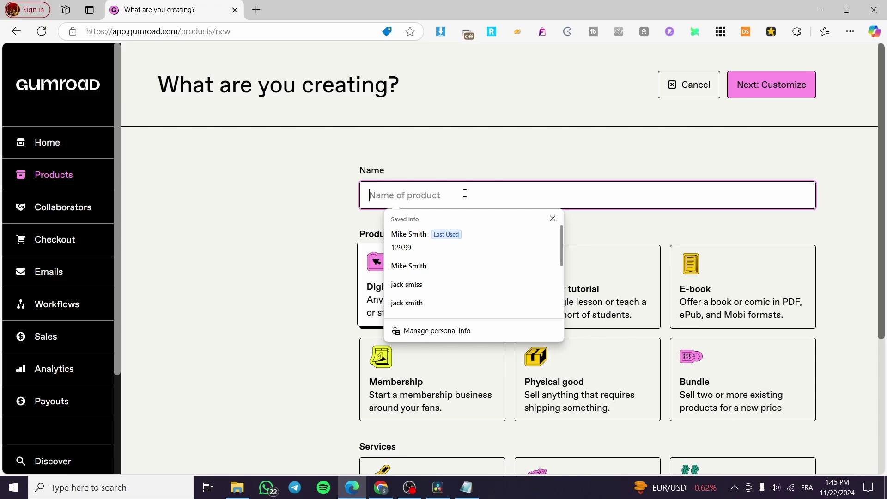
pyautogui.write('Jaack')
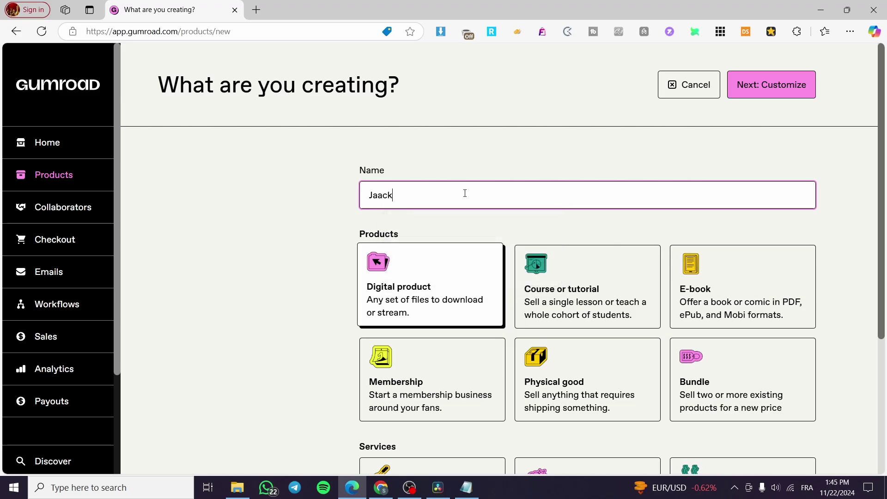
pyautogui.press('BackSpace')
pyautogui.press('BackSpace')
pyautogui.press('BackSpace')
pyautogui.write('ck')
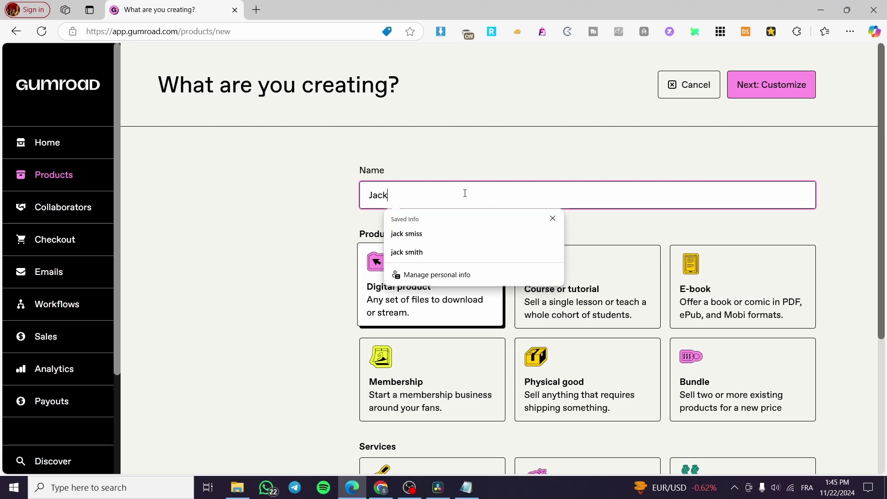
pyautogui.write(' membe')
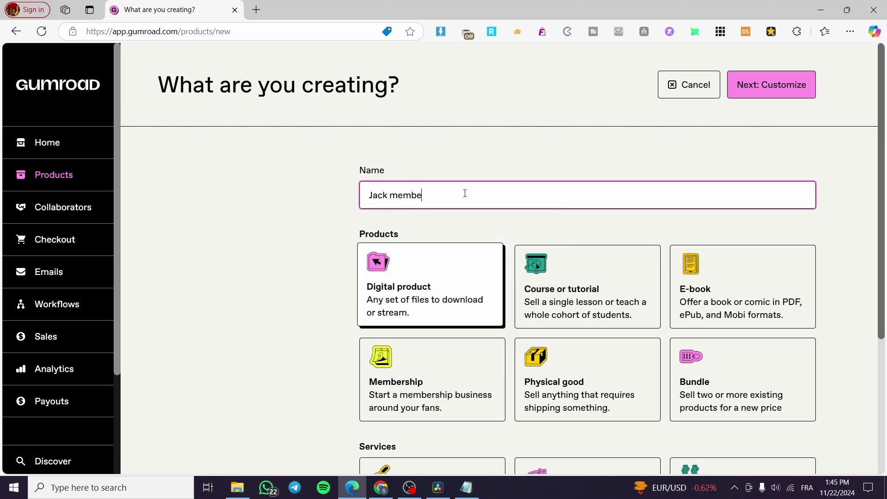
pyautogui.write('rship')
pyautogui.click(506, 143)
pyautogui.moveTo(395, 198); pyautogui.dragTo(389, 197)
pyautogui.write('M')
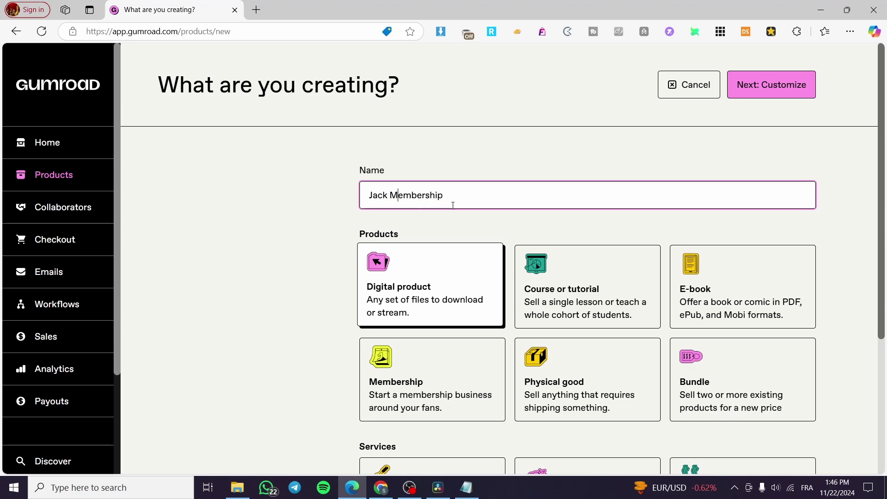
pyautogui.click(331, 228)
# - Choose Membership as the product type and set its price to 59.99 US dollars a month
pyautogui.scroll(-3, 475, 224)
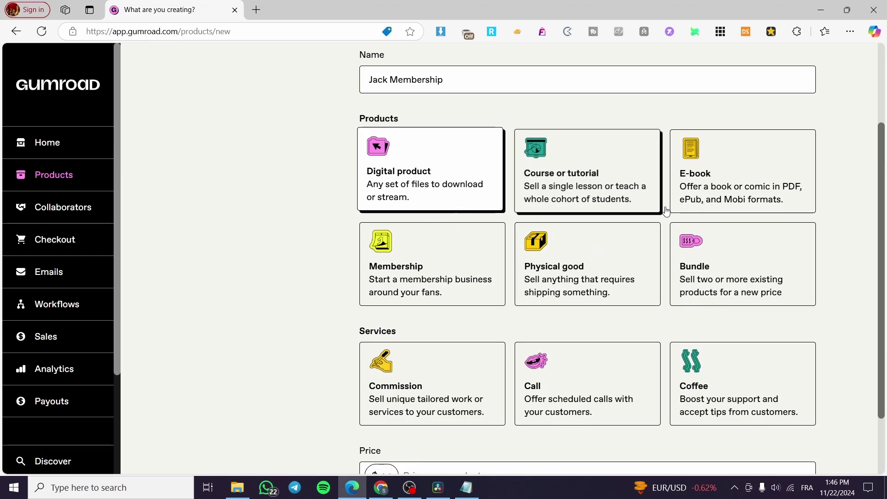
pyautogui.click(396, 263)
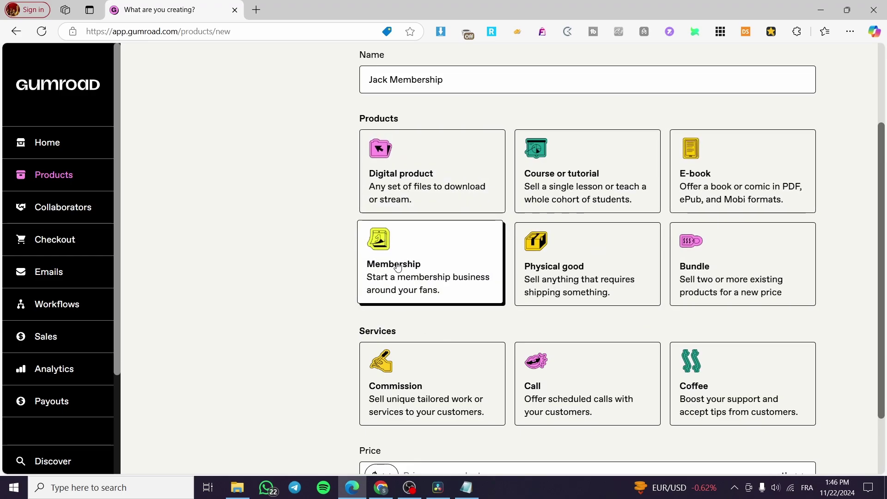
pyautogui.scroll(-2, 397, 266)
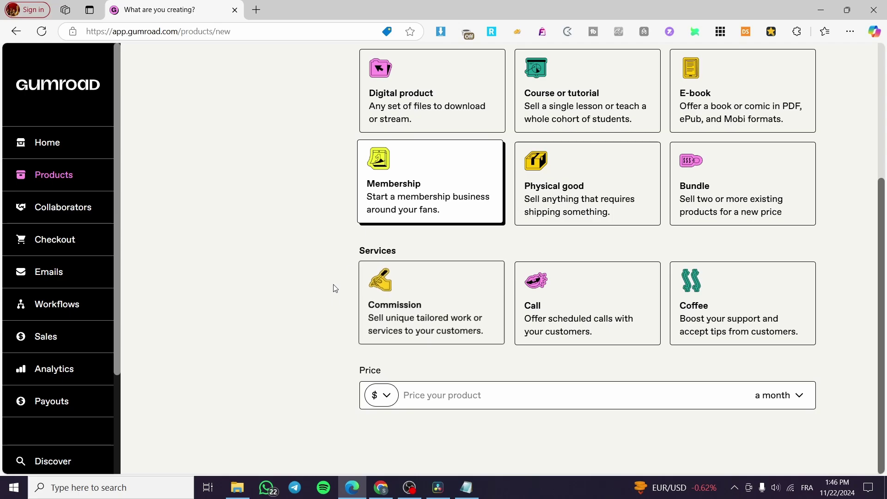
pyautogui.click(420, 396)
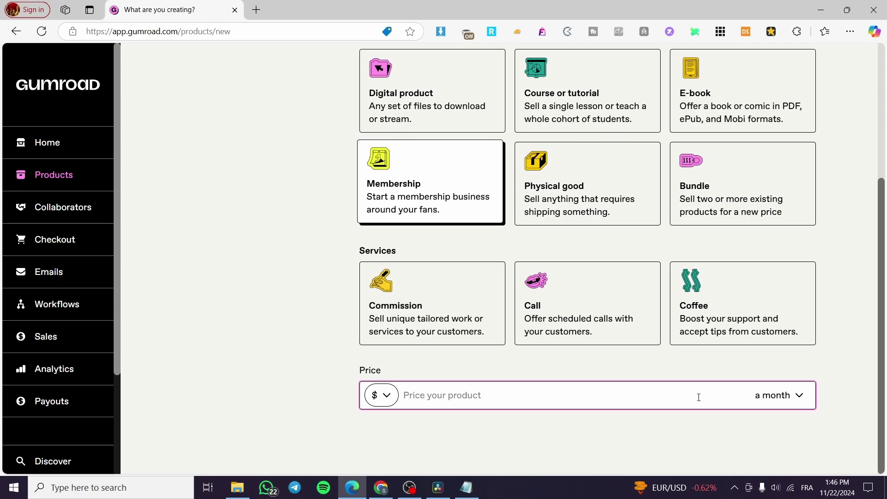
pyautogui.click(798, 397)
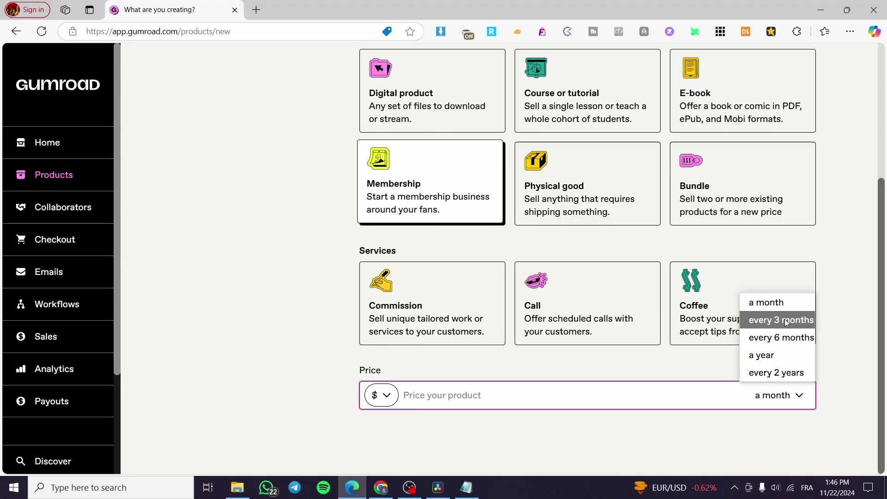
pyautogui.click(417, 401)
pyautogui.click(383, 396)
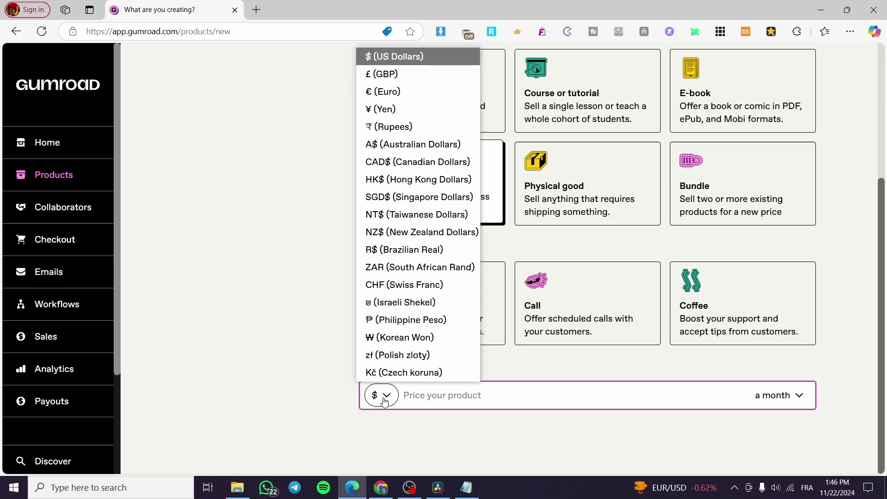
pyautogui.click(447, 396)
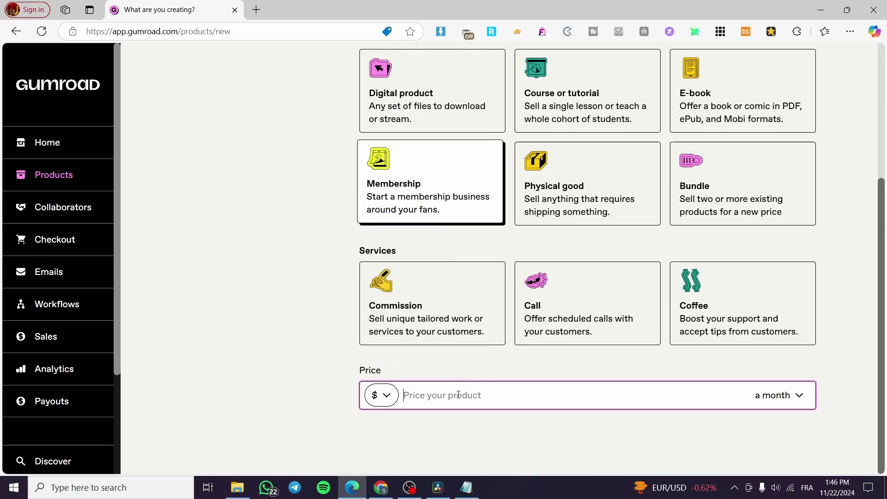
pyautogui.write('59.99')
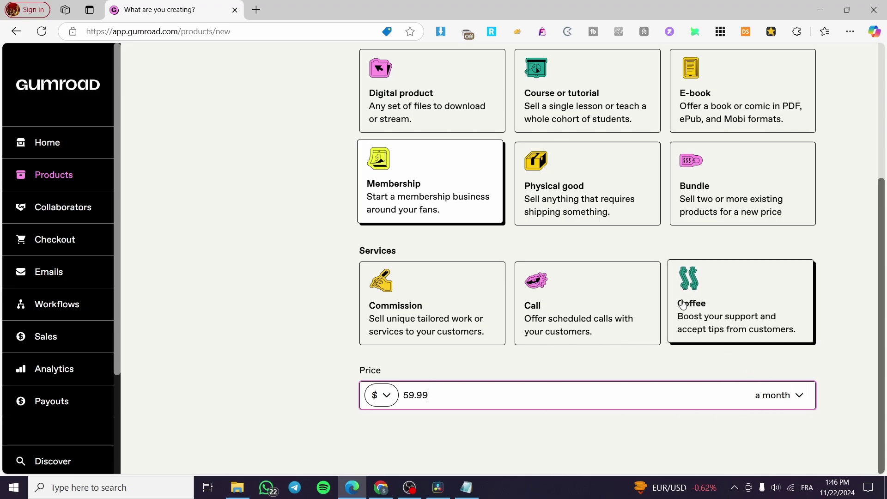
# - Create the membership product and proceed to customizing it
pyautogui.scroll(1, 703, 312)
pyautogui.scroll(4, 684, 300)
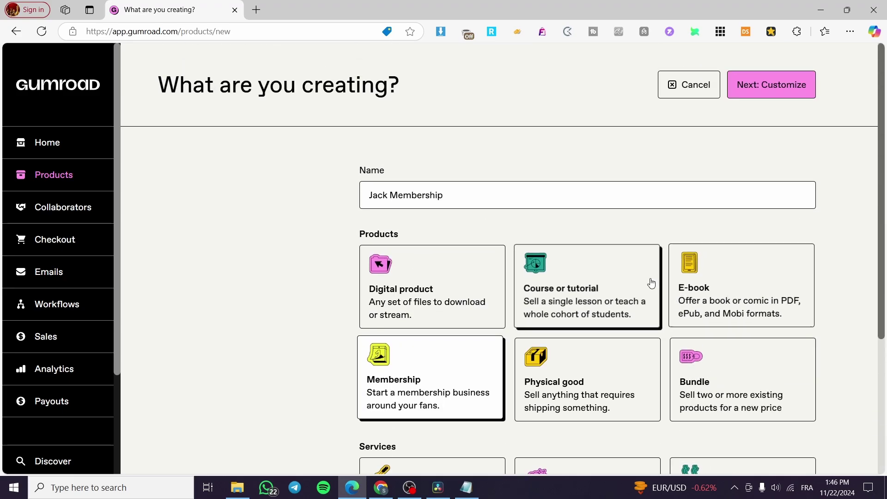
pyautogui.click(768, 86)
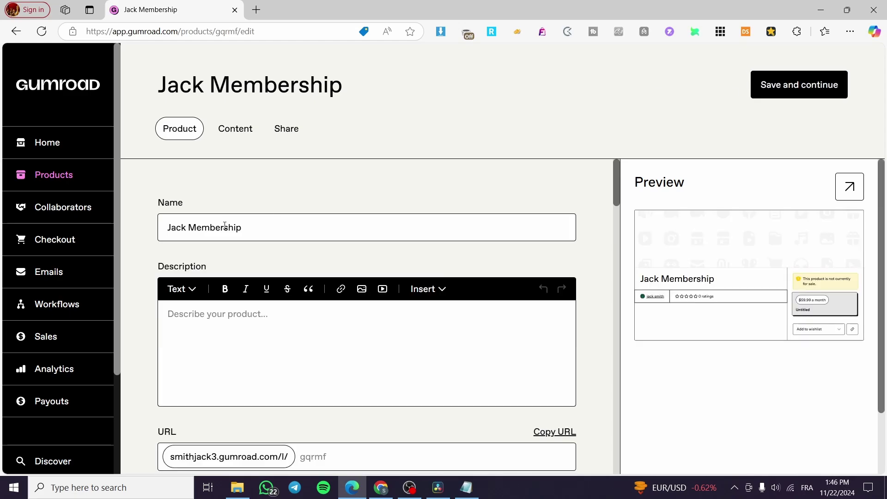
# - Fill the product description with three separate lines, each repeating the product's name
pyautogui.scroll(-3, 203, 223)
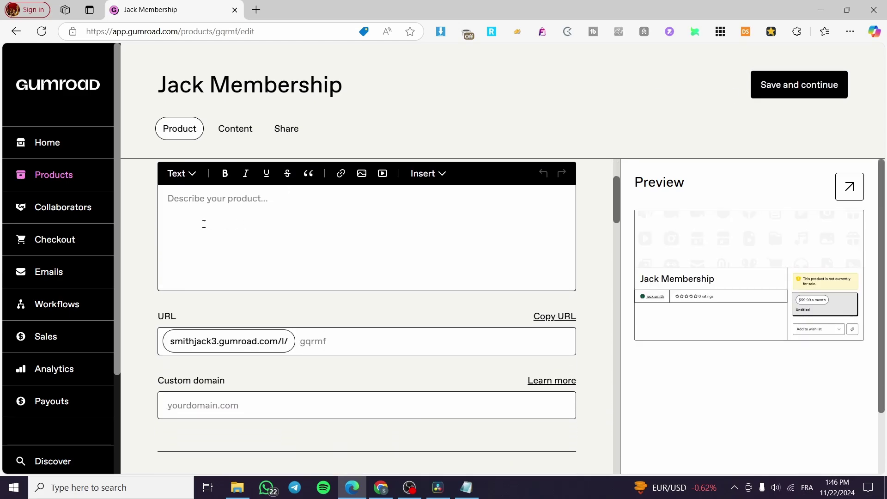
pyautogui.scroll(-1, 323, 281)
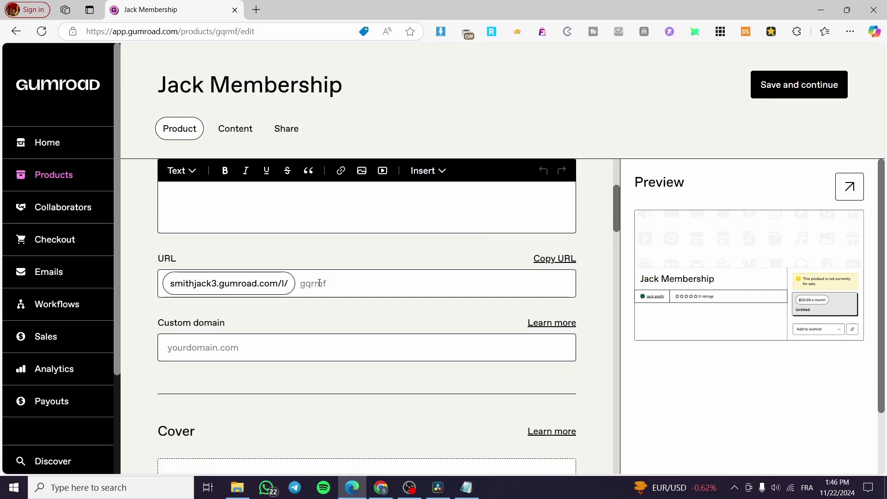
pyautogui.click(319, 283)
pyautogui.scroll(3, 248, 243)
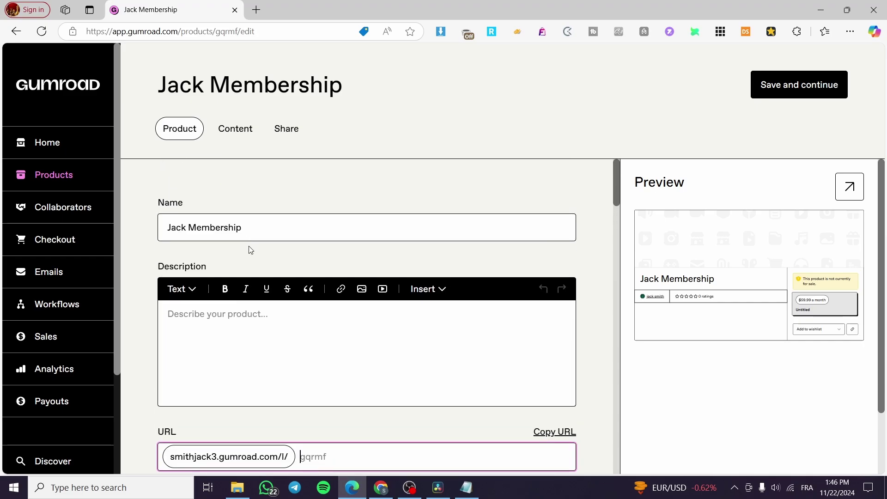
pyautogui.moveTo(252, 227); pyautogui.dragTo(123, 230)
pyautogui.hotkey('ctrl', 'c')
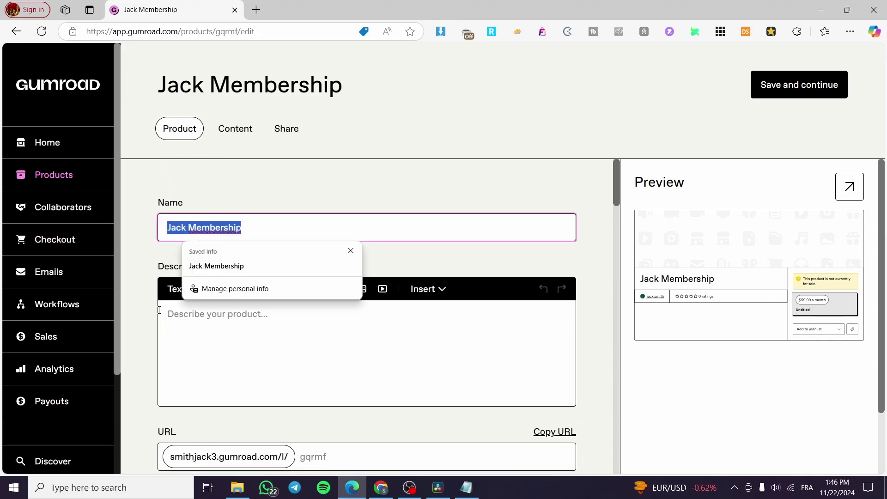
pyautogui.click(196, 341)
pyautogui.hotkey('ctrl', 'v')
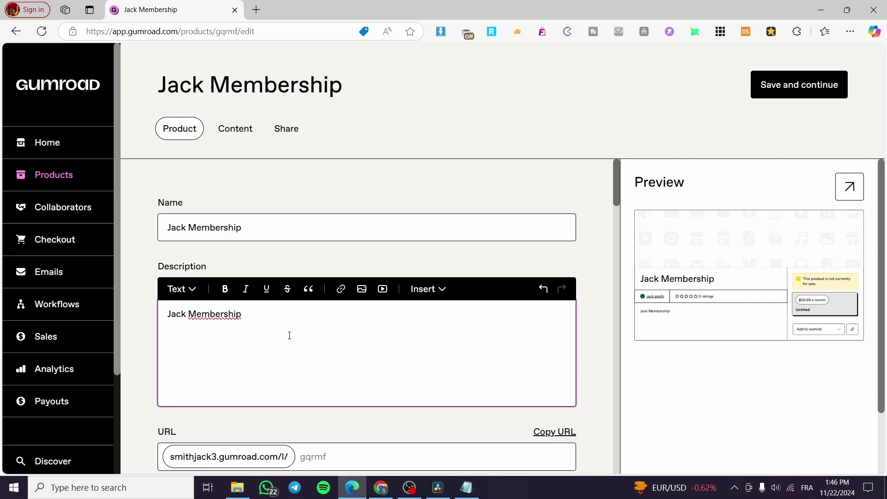
pyautogui.press('Return')
pyautogui.hotkey('ctrl', 'v')
pyautogui.press('Return')
pyautogui.hotkey('ctrl', 'v')
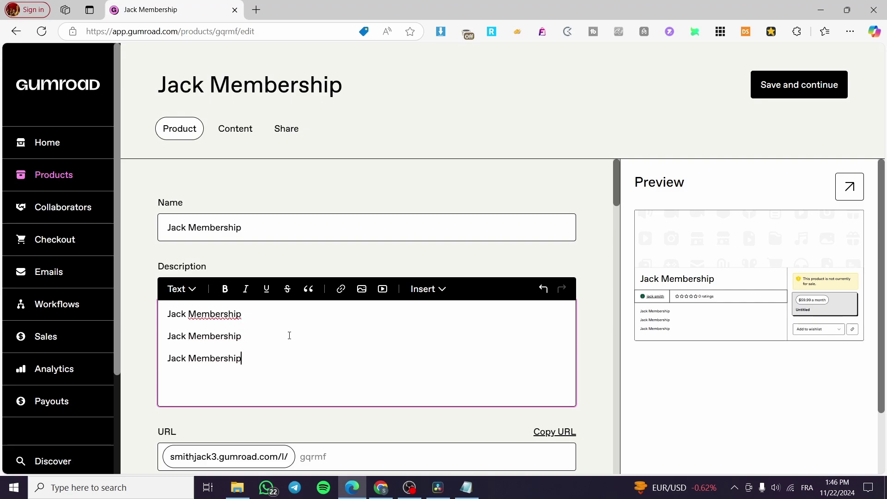
# - Add two more lines repeating the product's name to the end of the description
pyautogui.press('Return')
pyautogui.hotkey('ctrl', 'v')
pyautogui.press('Return')
pyautogui.hotkey('ctrl', 'v')
pyautogui.press('Return')
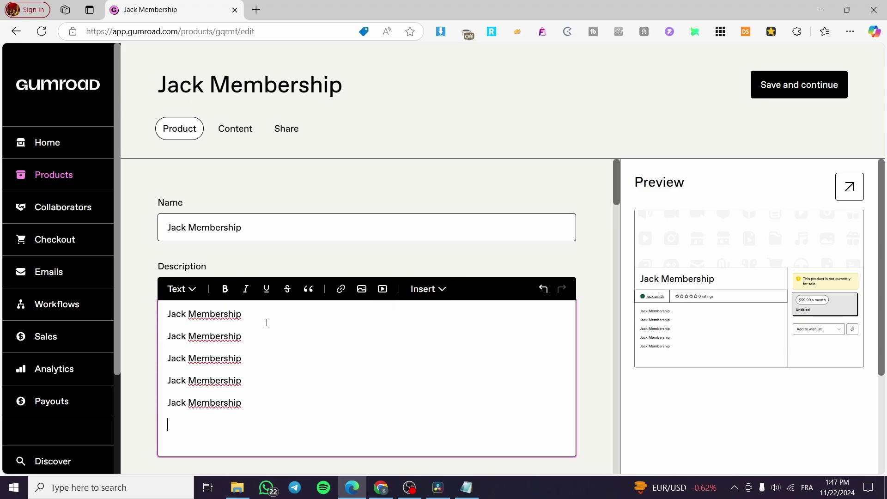
# - Make all five lines of the product description bold
pyautogui.moveTo(274, 407); pyautogui.dragTo(153, 314)
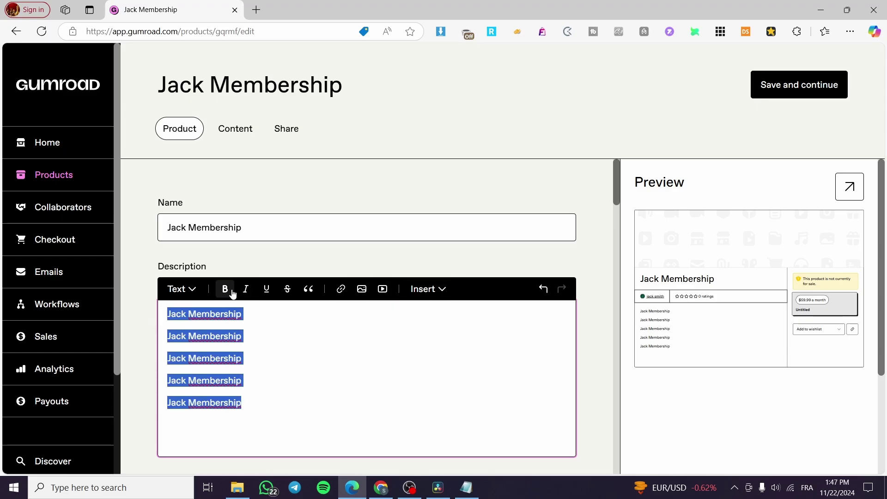
pyautogui.click(225, 289)
pyautogui.scroll(-3, 415, 356)
pyautogui.click(279, 311)
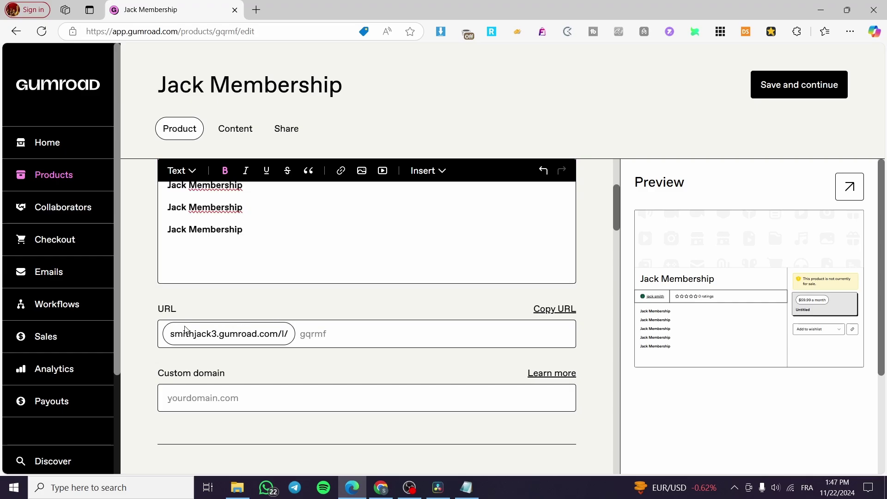
# - Set the product's custom URL ending to the creator's first name plus "smembership", written as one word
pyautogui.scroll(-2, 215, 323)
pyautogui.scroll(2, 337, 332)
pyautogui.click(337, 334)
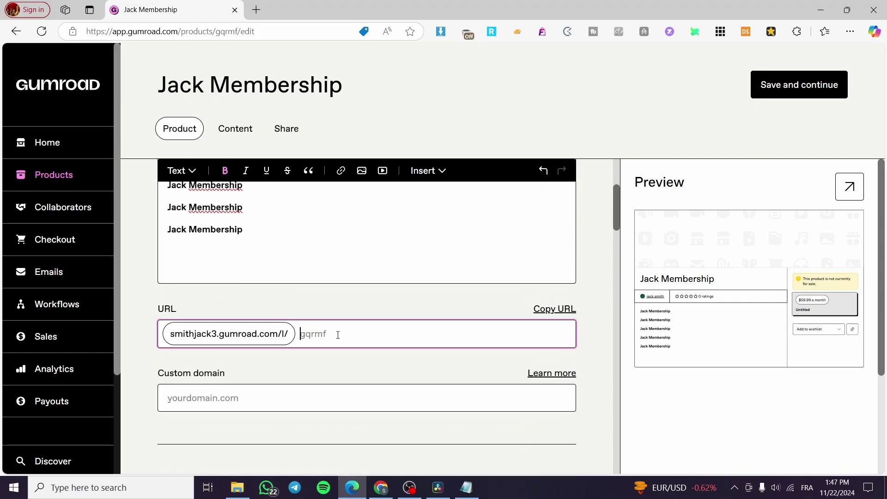
pyautogui.write('Jacksmembership')
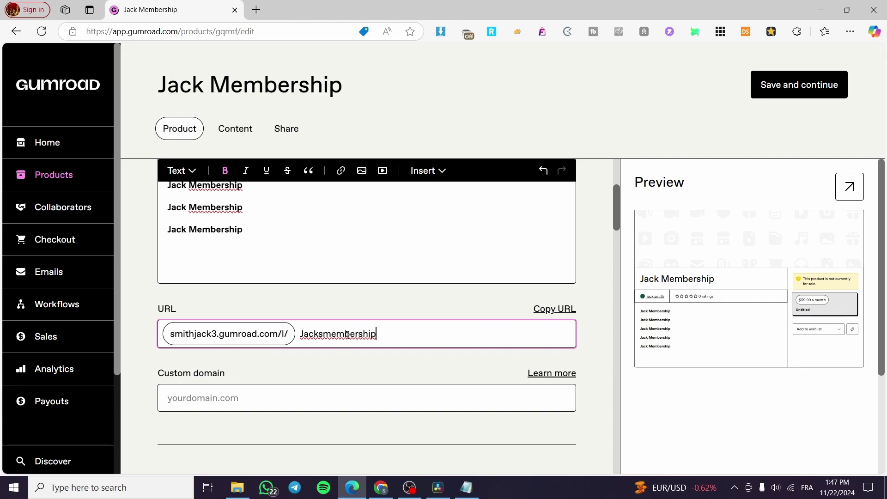
# - Examine the image size and format requirements for the product's cover and thumbnail
pyautogui.scroll(-3, 296, 387)
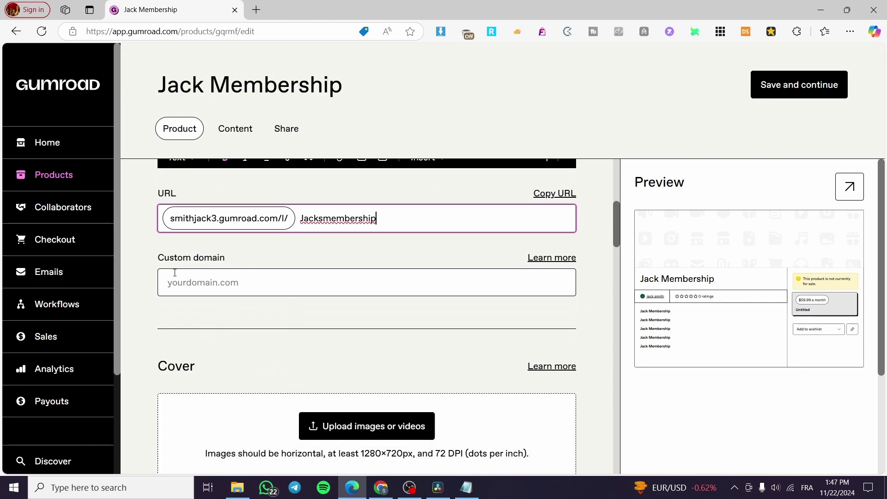
pyautogui.scroll(-3, 424, 269)
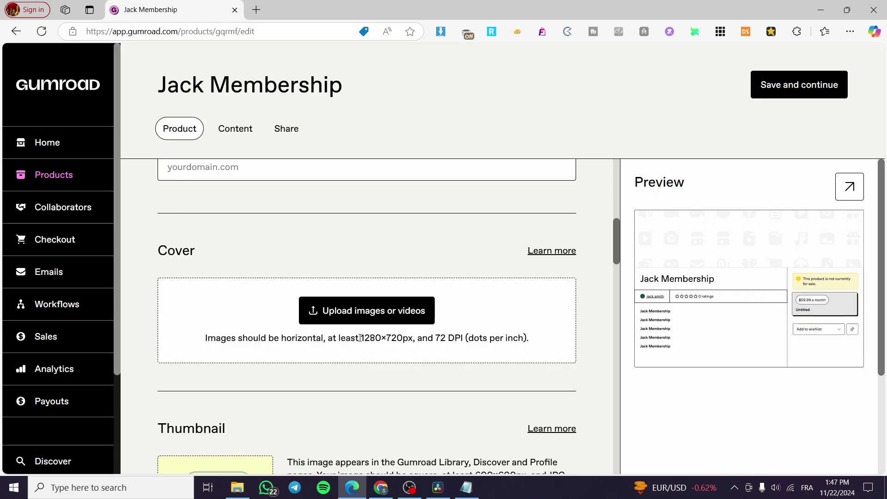
pyautogui.moveTo(362, 338); pyautogui.dragTo(403, 338)
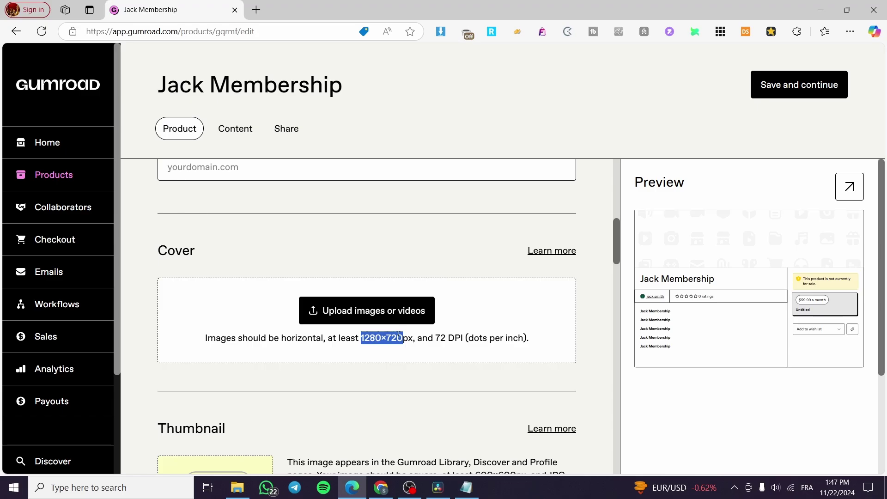
pyautogui.click(438, 339)
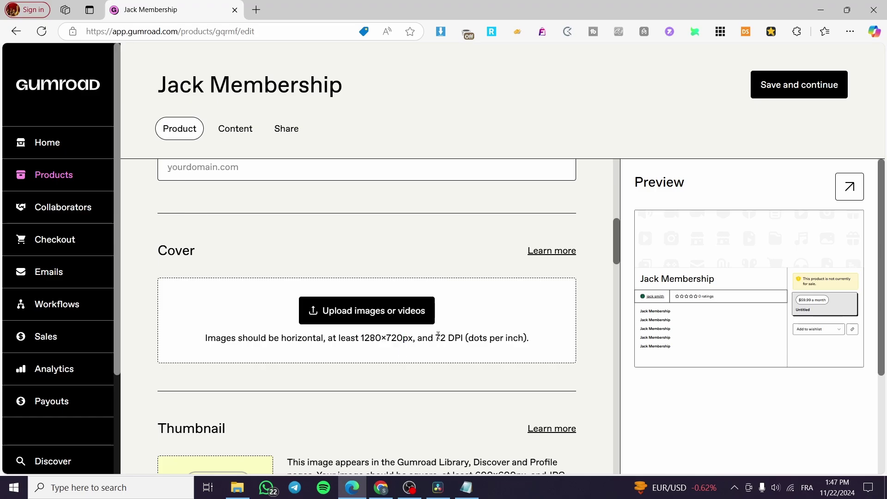
pyautogui.scroll(-3, 416, 368)
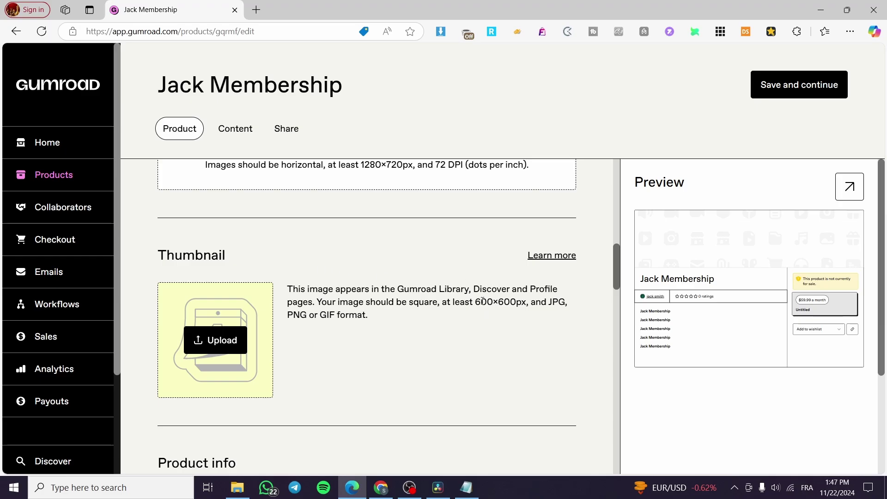
# - Fill in the product info summary with the product's name
pyautogui.scroll(-5, 355, 265)
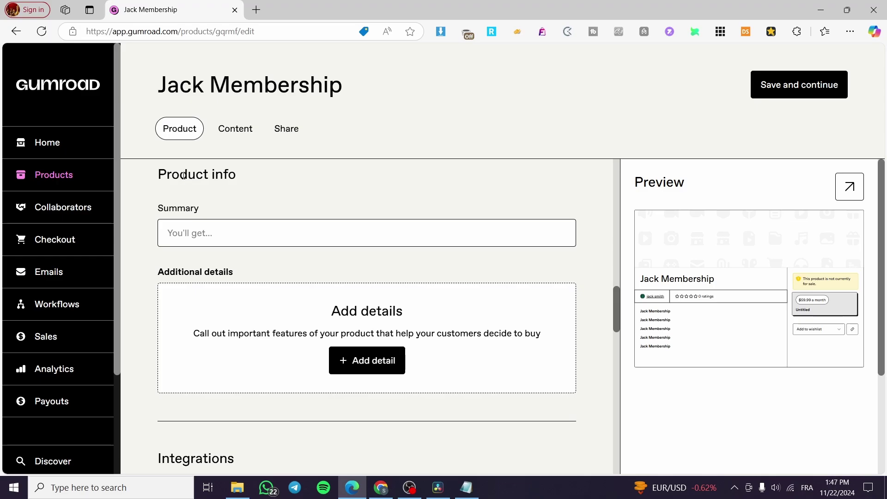
pyautogui.click(200, 225)
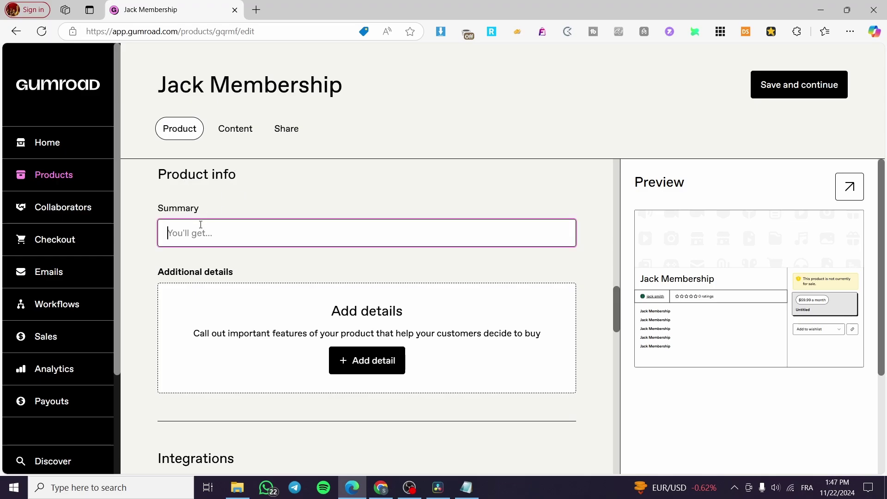
pyautogui.hotkey('ctrl', 'v')
pyautogui.scroll(-2, 360, 247)
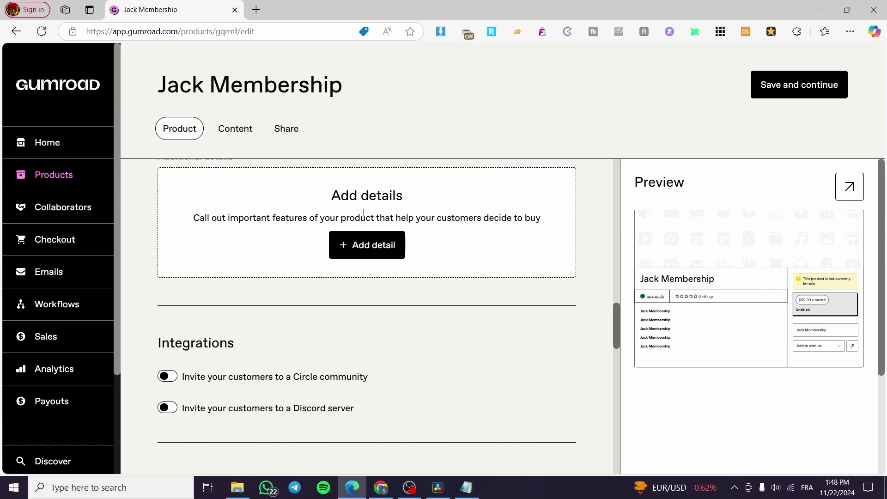
pyautogui.scroll(1, 371, 217)
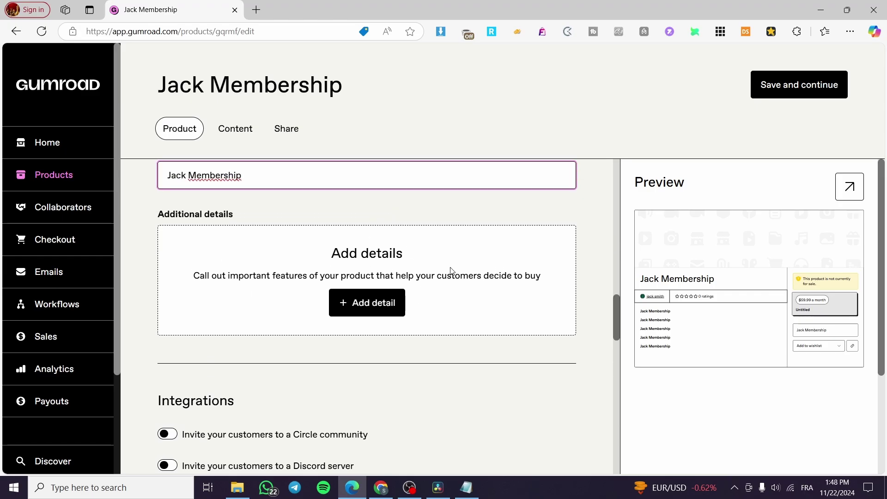
pyautogui.click(391, 310)
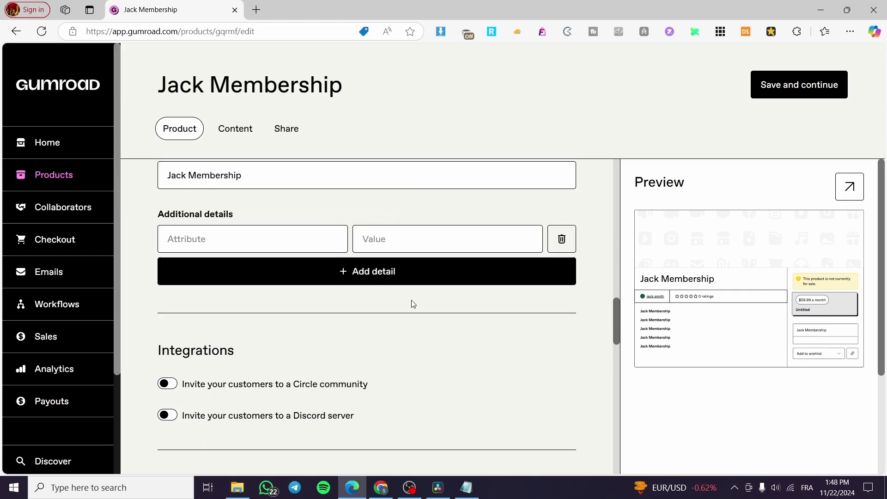
pyautogui.click(561, 240)
pyautogui.scroll(-3, 418, 267)
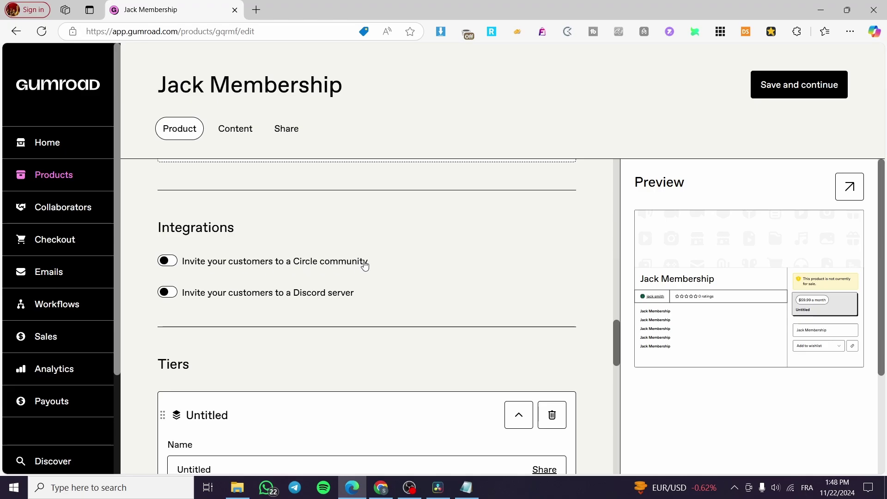
pyautogui.click(174, 262)
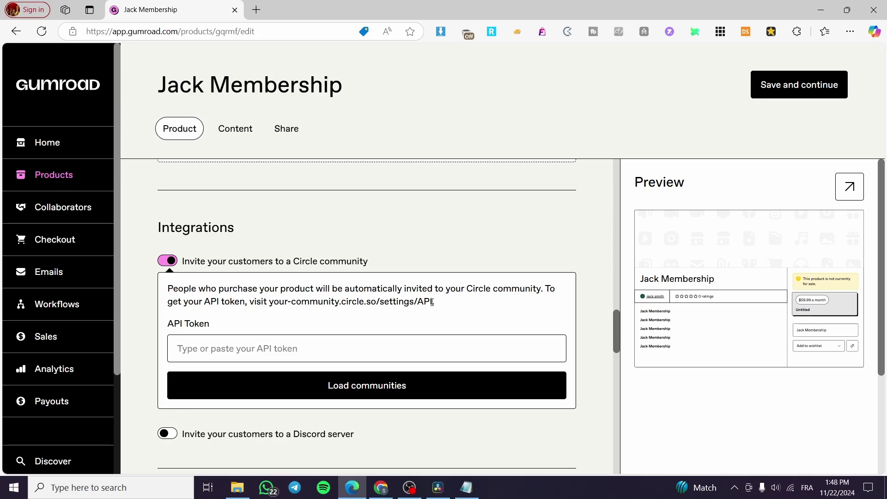
pyautogui.moveTo(432, 302); pyautogui.dragTo(270, 303)
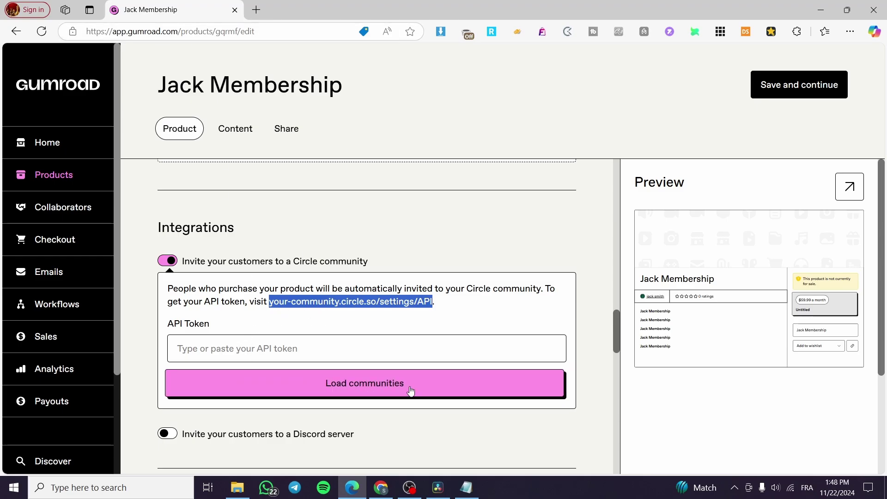
pyautogui.scroll(-3, 407, 388)
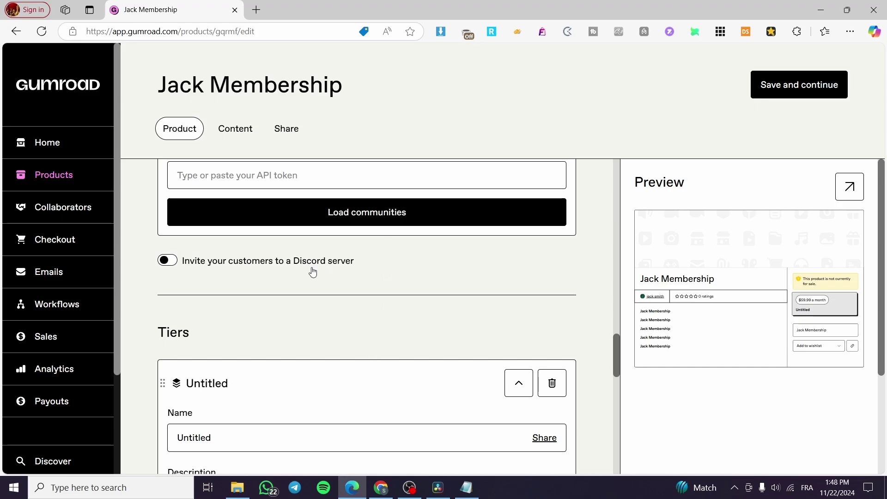
pyautogui.scroll(5, 301, 269)
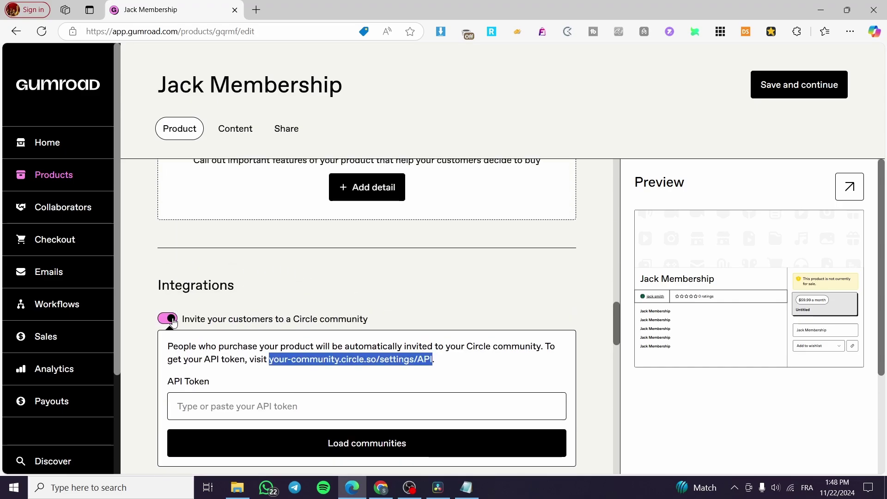
pyautogui.click(169, 318)
# - Enable the integration that invites customers to a Discord server
pyautogui.scroll(-2, 332, 295)
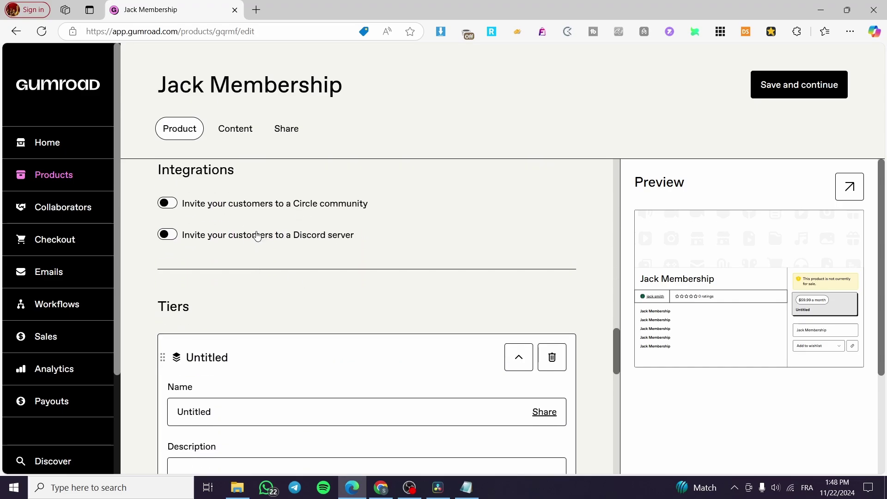
pyautogui.click(167, 235)
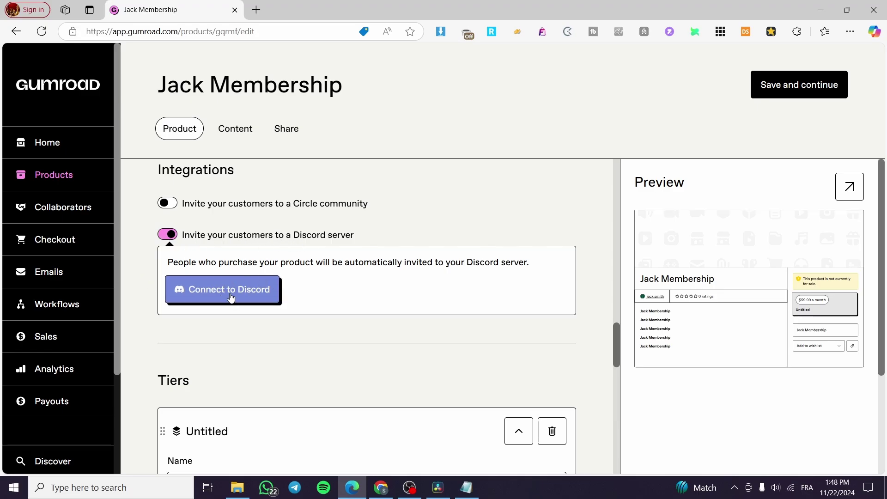
pyautogui.scroll(-5, 294, 289)
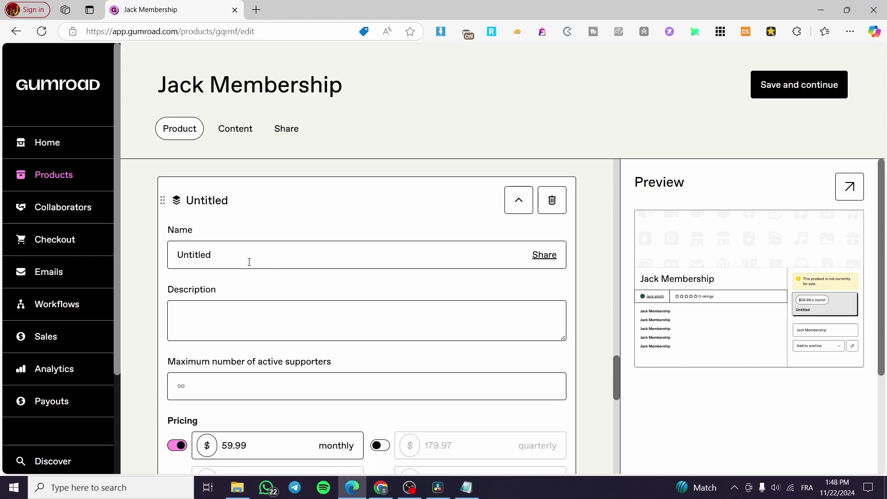
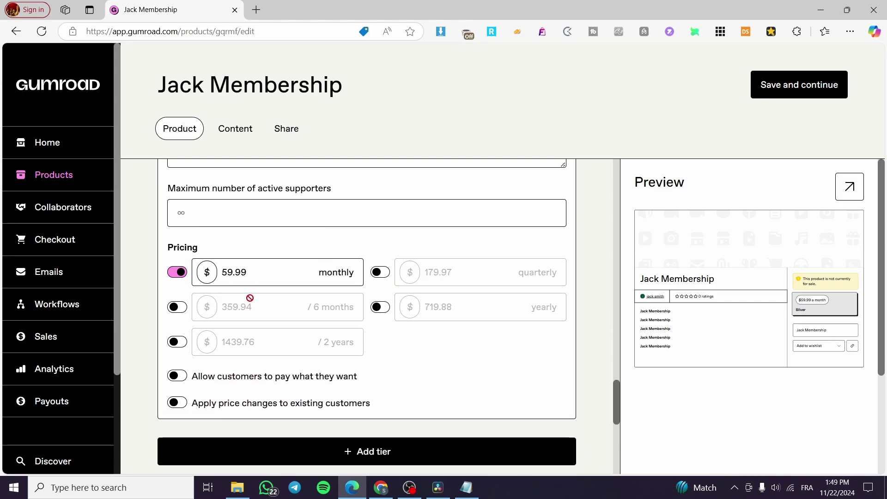
# - Add a second membership tier below the Silver tier and name it Gold
pyautogui.click(176, 308)
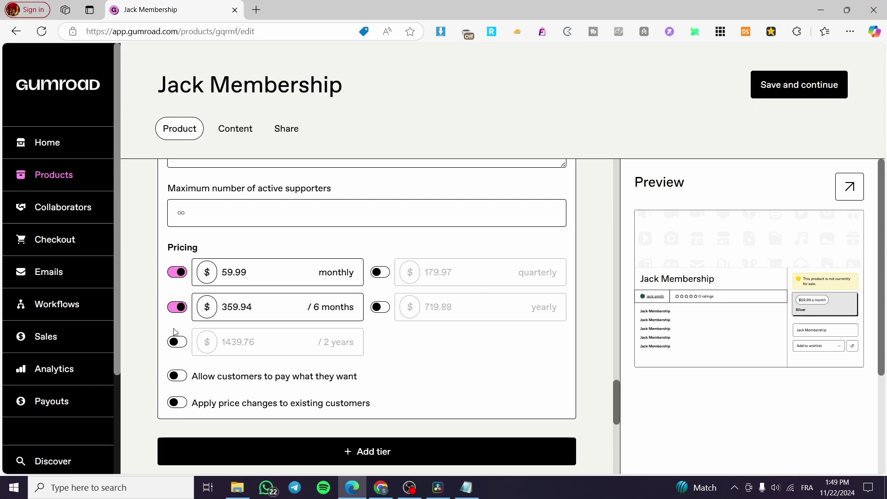
pyautogui.click(178, 307)
pyautogui.scroll(-3, 257, 402)
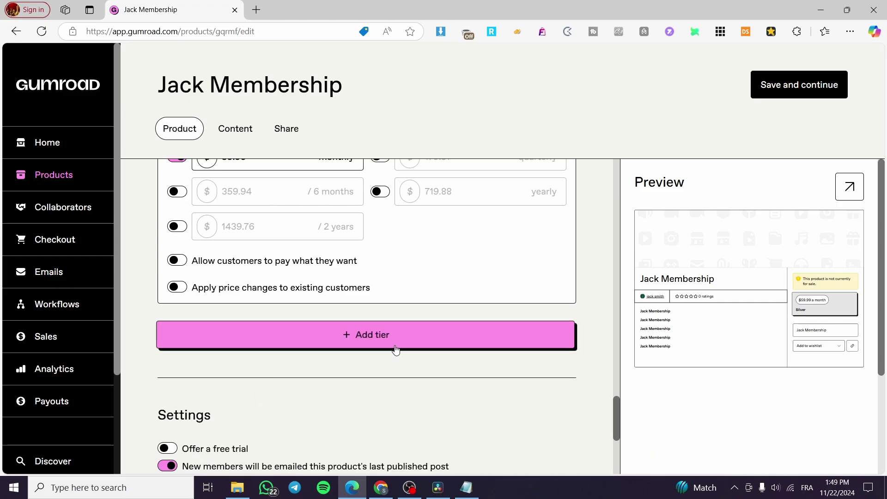
pyautogui.click(396, 335)
pyautogui.scroll(-1, 263, 340)
pyautogui.moveTo(259, 329); pyautogui.dragTo(160, 326)
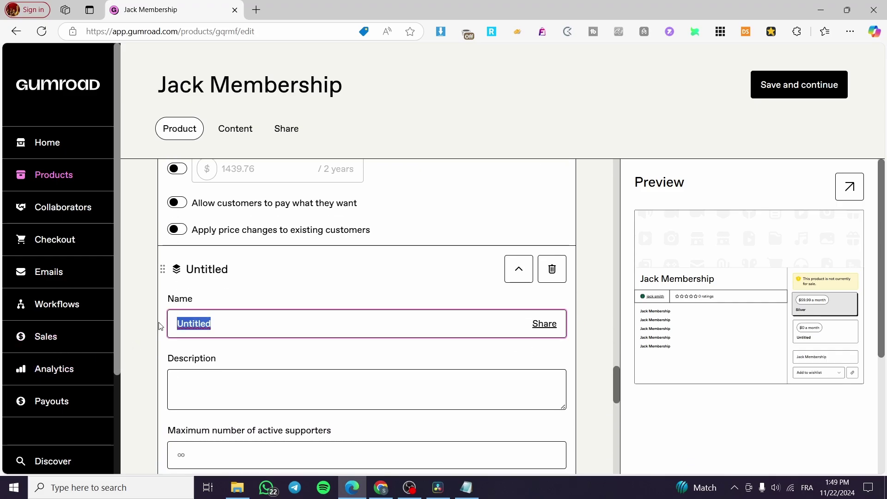
pyautogui.write('Gold')
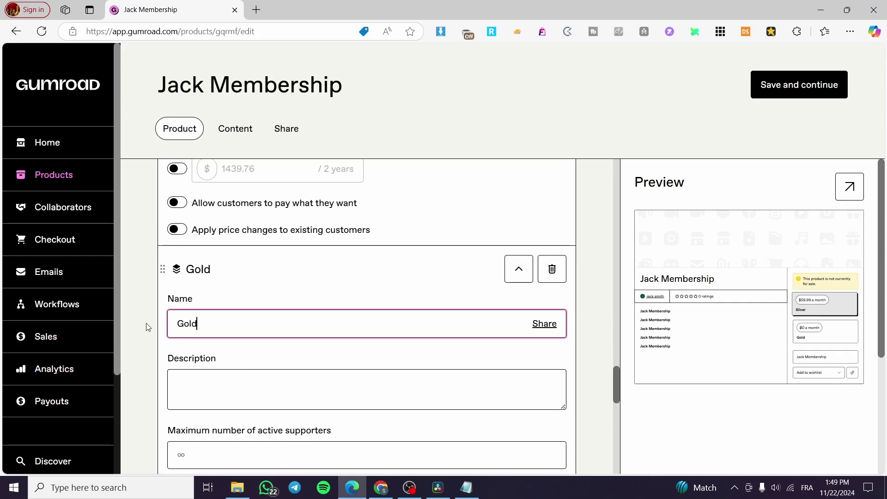
# - Enable monthly pricing for the Gold tier and set it to 100 US dollars
pyautogui.click(227, 379)
pyautogui.scroll(-5, 202, 300)
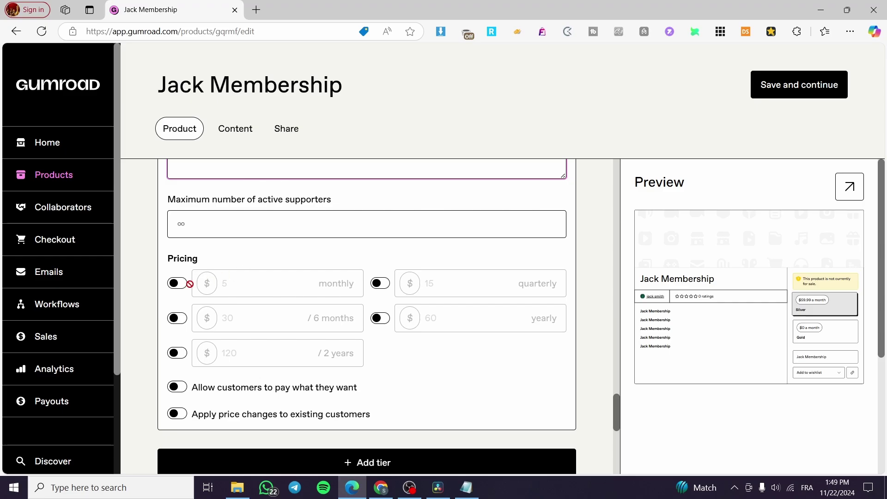
pyautogui.click(177, 284)
pyautogui.click(217, 281)
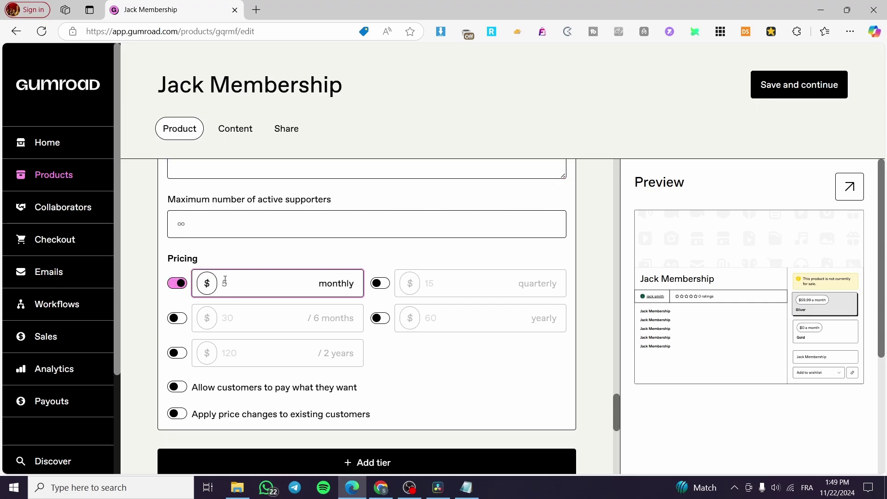
pyautogui.write('100')
pyautogui.click(331, 262)
pyautogui.scroll(-1, 330, 260)
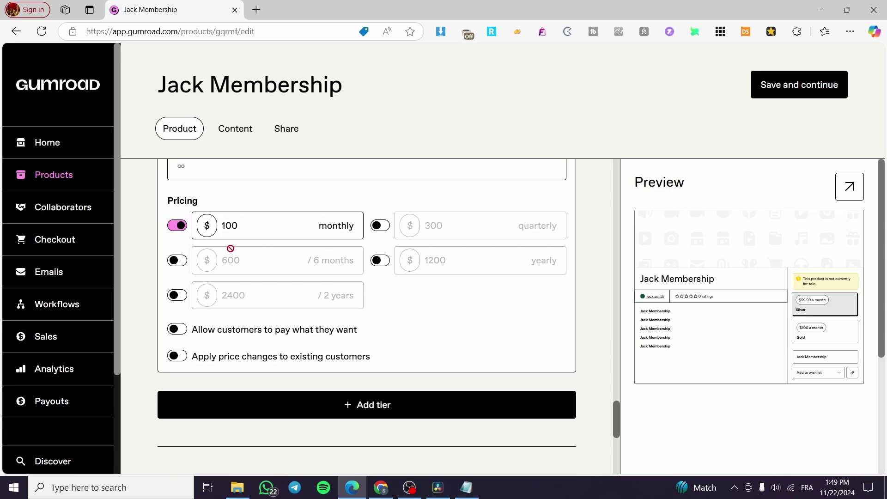
# - Add a third membership tier below the Gold tier and name it Diamond
pyautogui.click(398, 400)
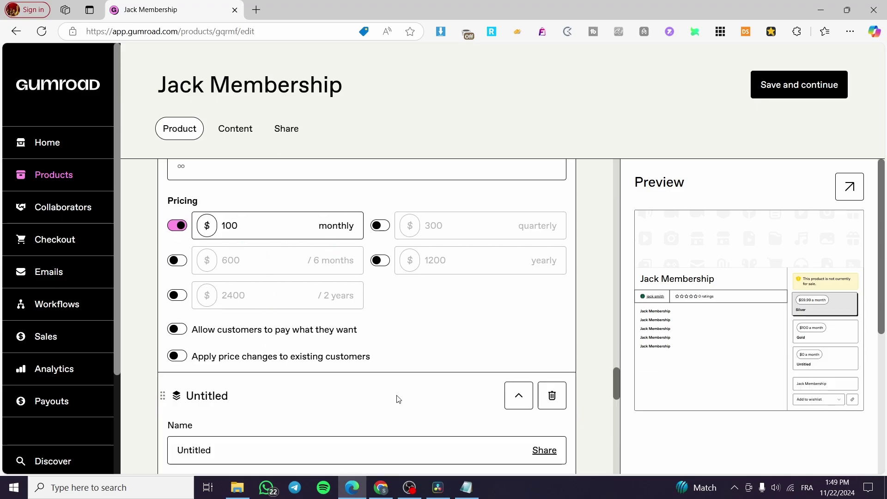
pyautogui.scroll(-2, 276, 409)
pyautogui.moveTo(216, 334); pyautogui.dragTo(161, 335)
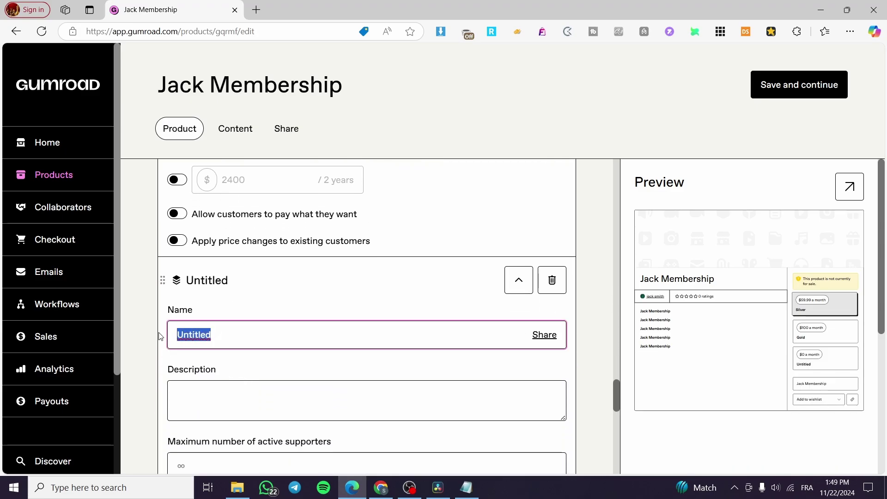
pyautogui.write('T')
pyautogui.press('BackSpace')
pyautogui.write('Diamon')
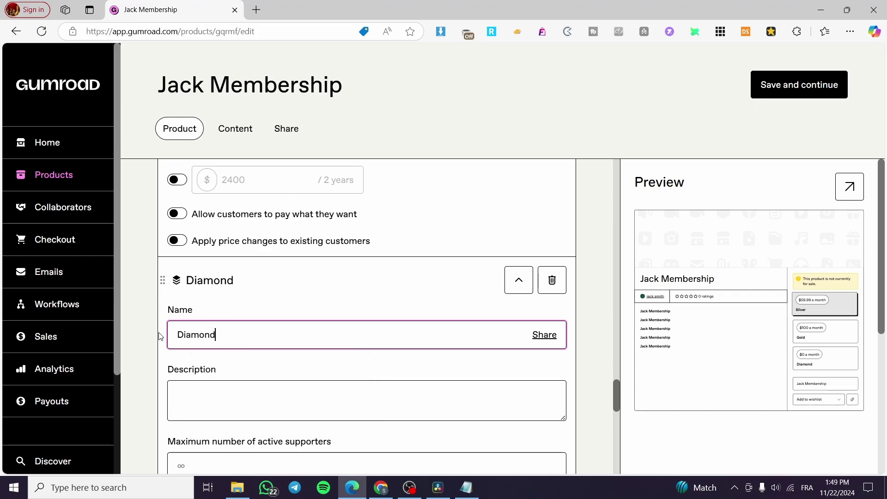
pyautogui.write('d')
pyautogui.click(236, 411)
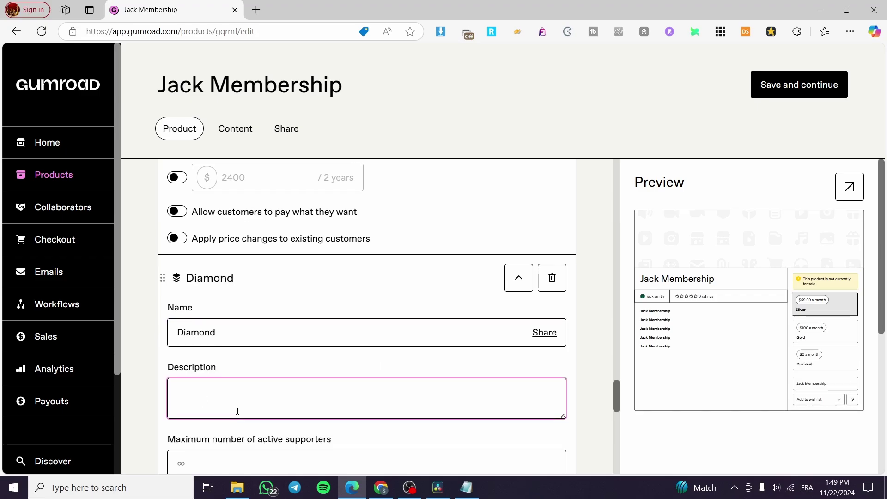
# - Enable monthly pricing for the Diamond tier and set it to 150 US dollars
pyautogui.scroll(-3, 236, 399)
pyautogui.click(186, 353)
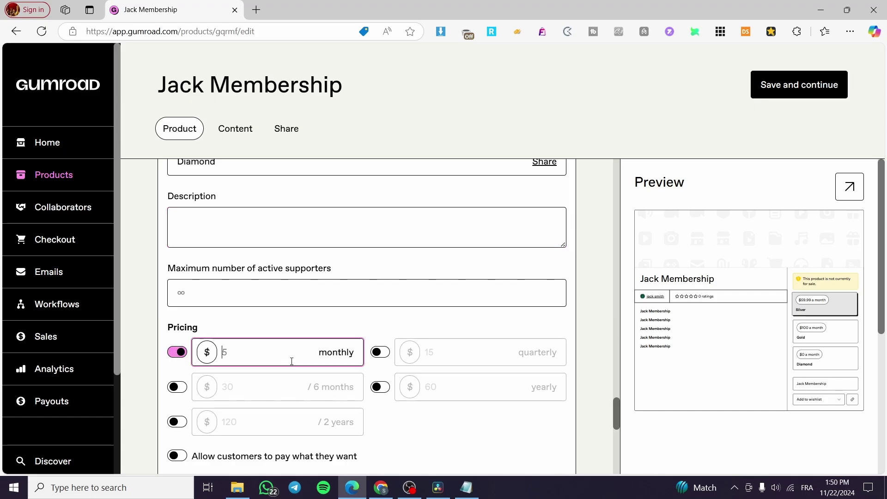
pyautogui.write('150')
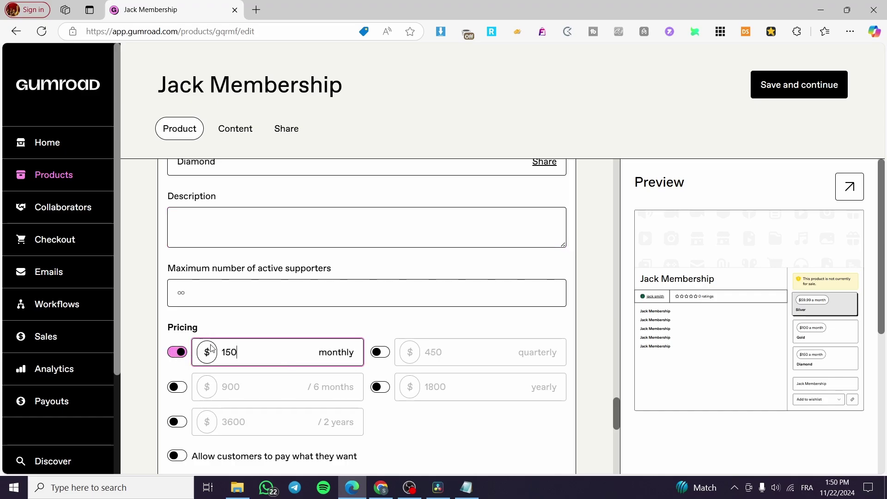
pyautogui.click(307, 328)
# - Offer a free trial on the membership and have members charged after one week
pyautogui.scroll(-2, 313, 334)
pyautogui.scroll(-6, 313, 334)
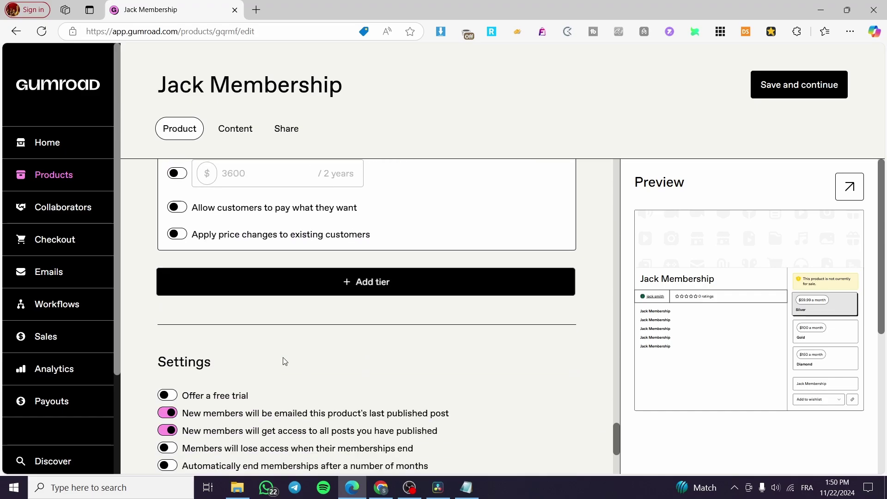
pyautogui.scroll(-1, 328, 326)
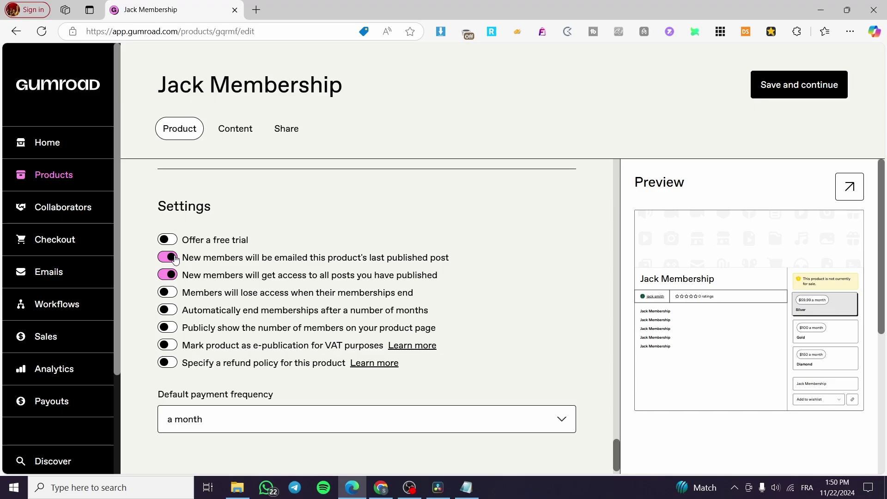
pyautogui.click(173, 239)
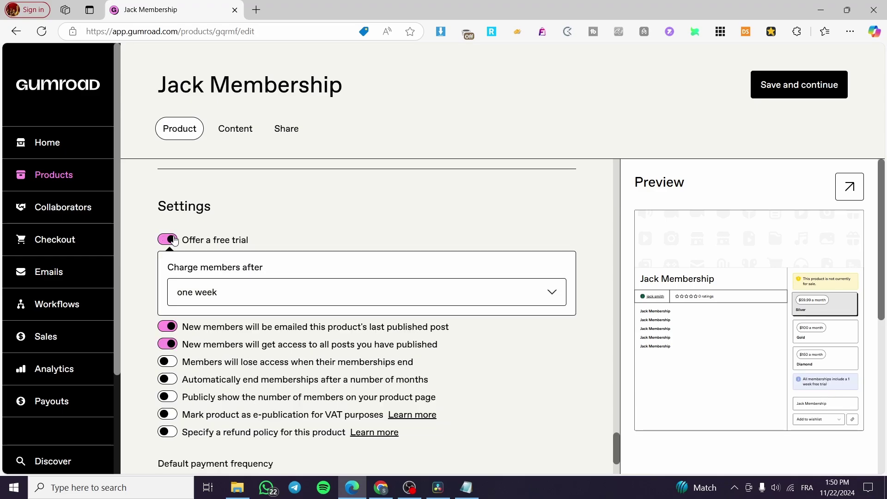
pyautogui.click(247, 291)
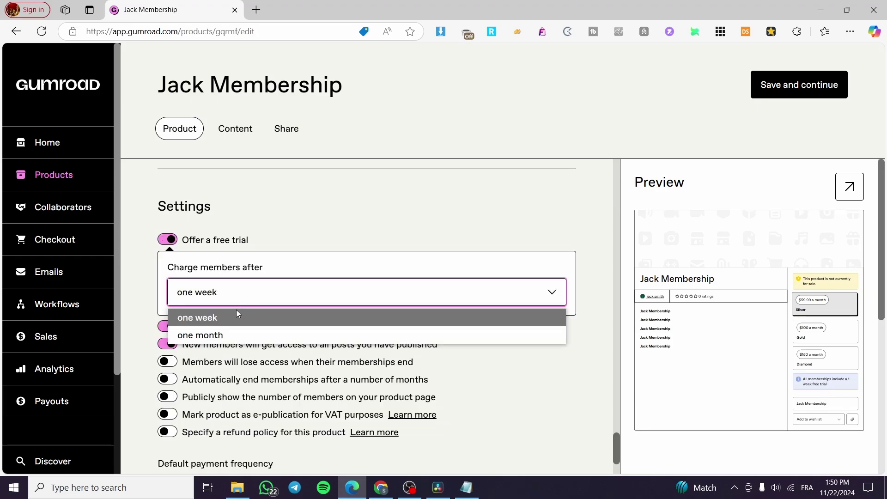
pyautogui.click(237, 317)
pyautogui.click(232, 287)
pyautogui.click(234, 292)
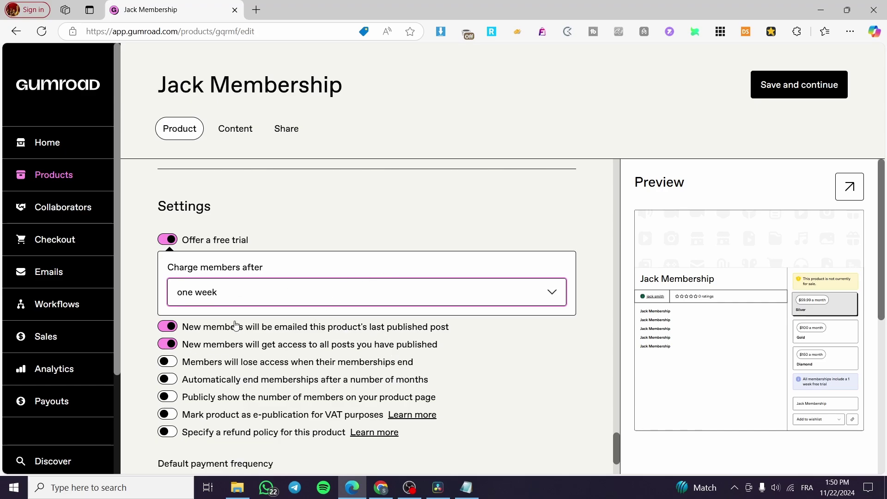
# - Choose a month as the default payment frequency, then save the product details and continue to the content page
pyautogui.scroll(-2, 234, 323)
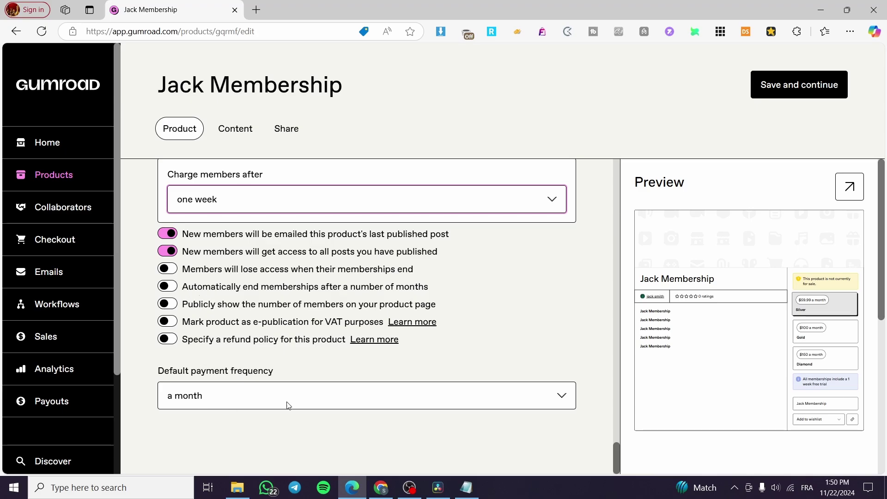
pyautogui.click(243, 399)
pyautogui.click(241, 397)
pyautogui.click(241, 398)
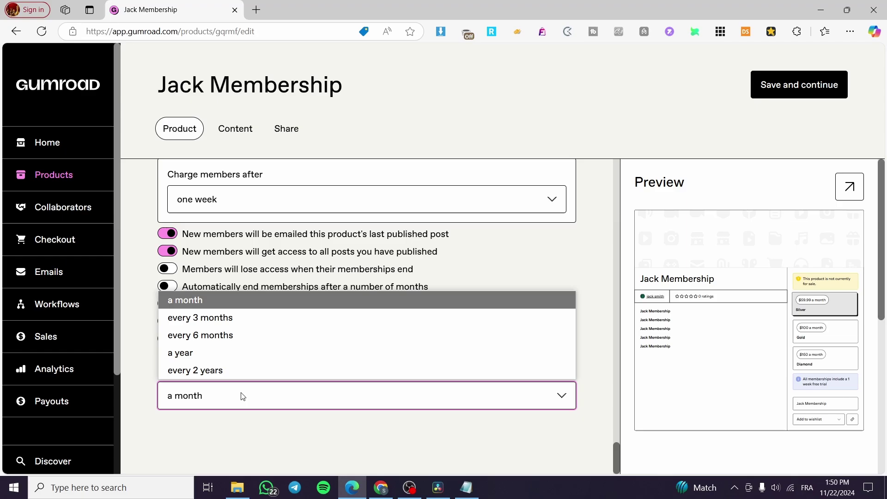
pyautogui.click(206, 294)
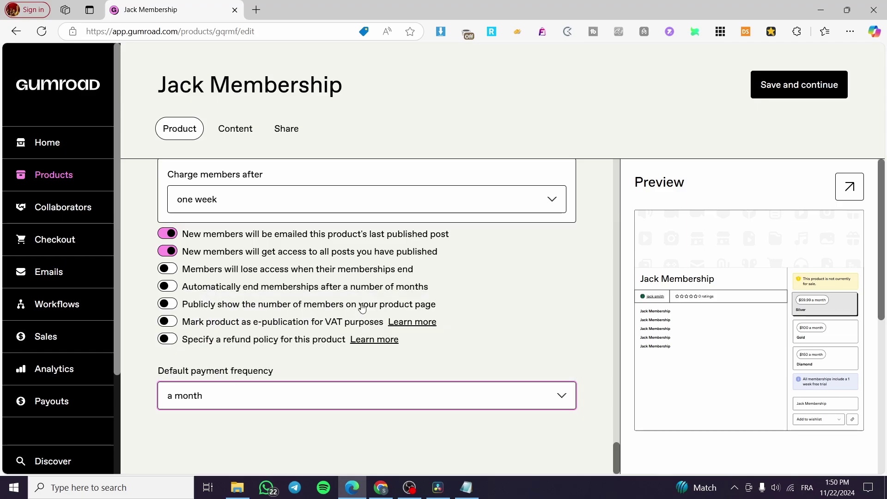
pyautogui.click(805, 83)
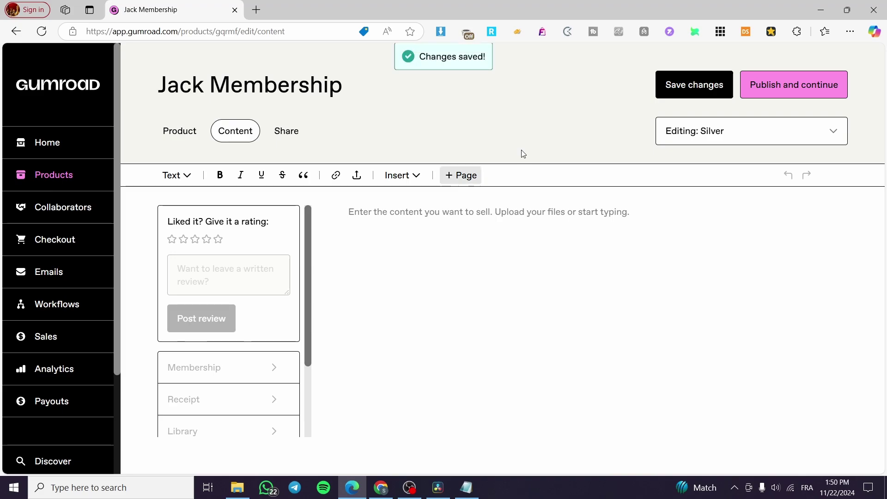
# - Look over the insertable elements for the Silver tier's content and publish the membership without adding any content
pyautogui.click(382, 209)
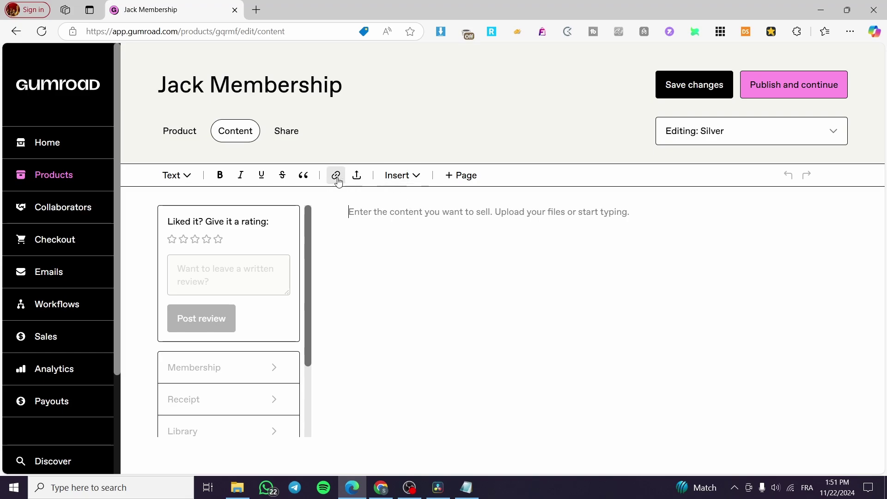
pyautogui.click(420, 176)
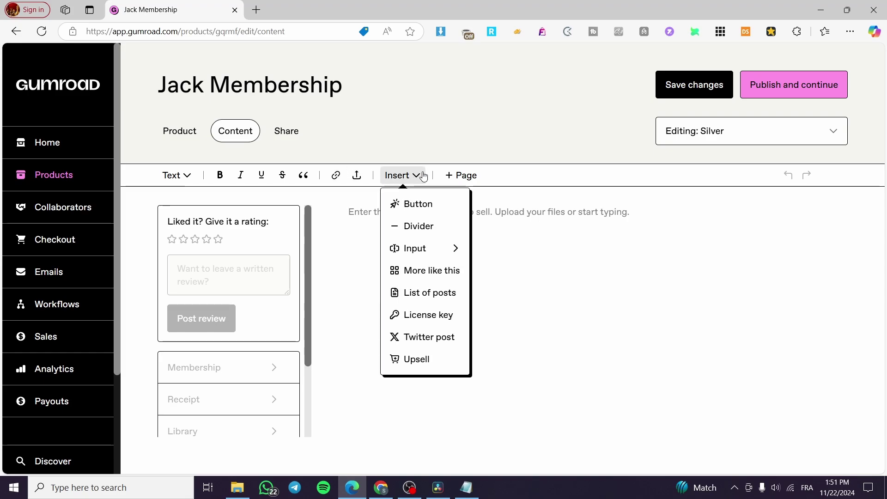
pyautogui.click(672, 135)
pyautogui.click(776, 91)
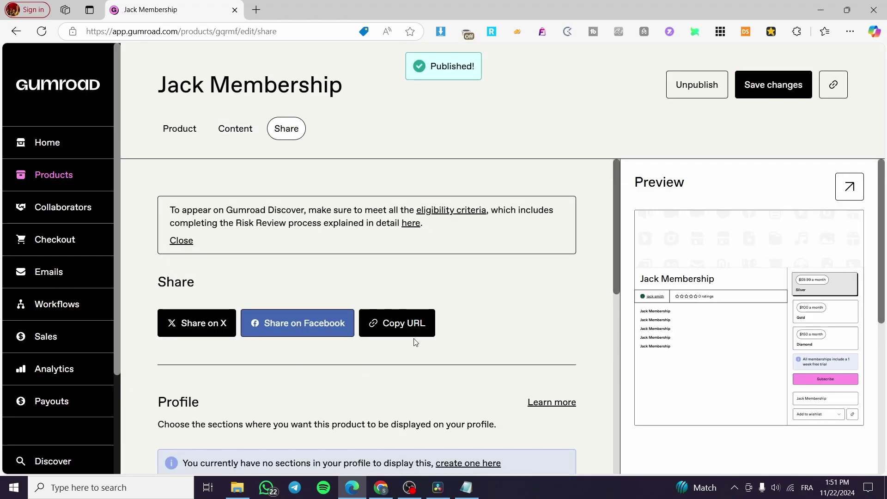
# - Copy the published membership's URL and review its profile and Gumroad Discover sharing settings
pyautogui.click(416, 329)
pyautogui.scroll(-10, 412, 317)
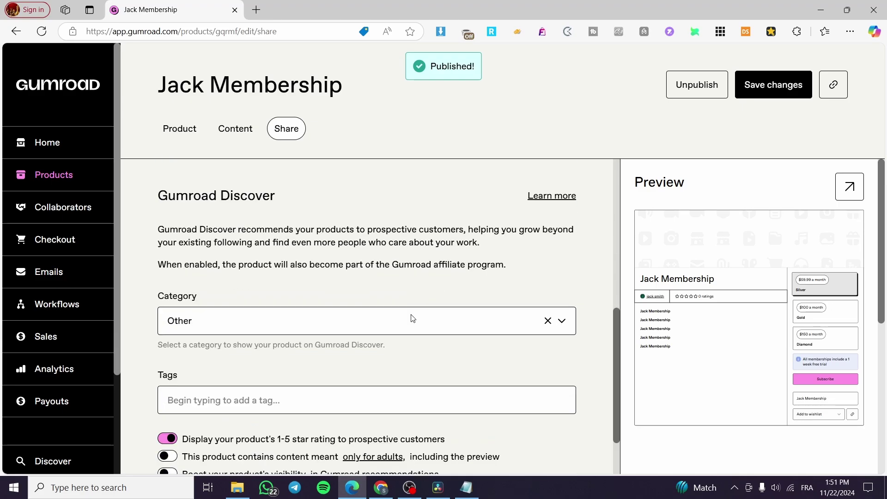
pyautogui.scroll(4, 412, 317)
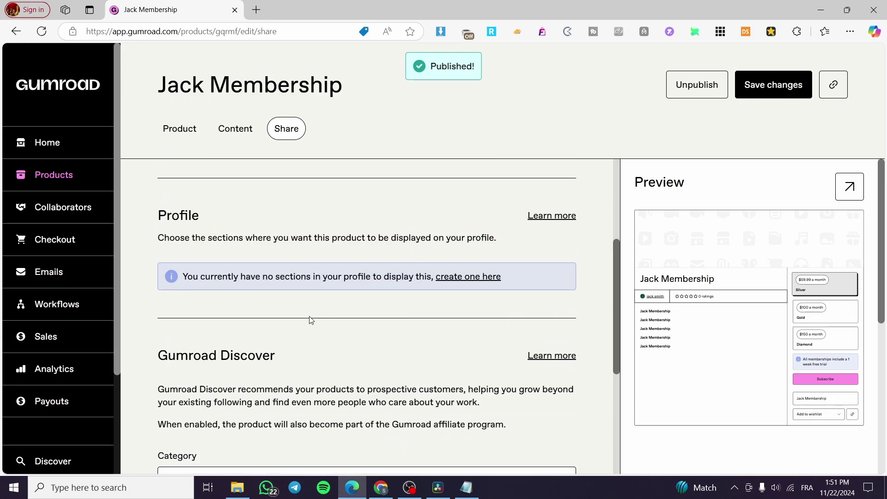
pyautogui.scroll(4, 311, 317)
pyautogui.click(395, 320)
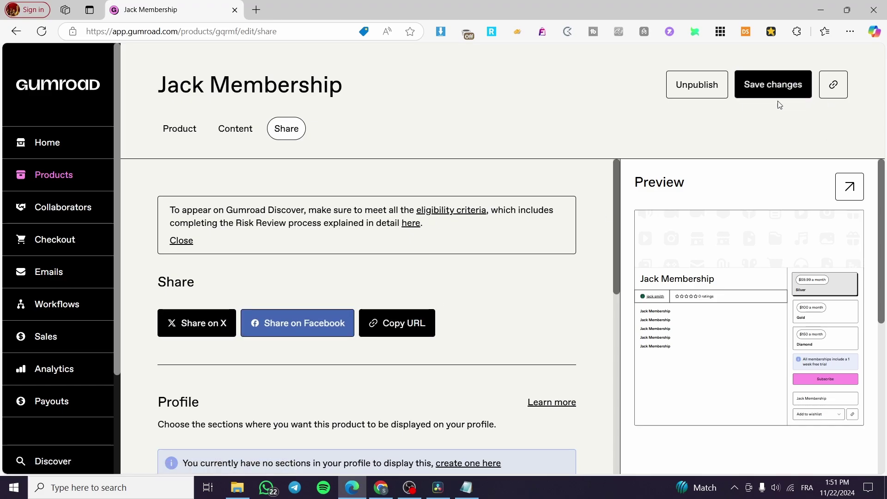
pyautogui.scroll(-8, 665, 197)
pyautogui.scroll(-6, 364, 305)
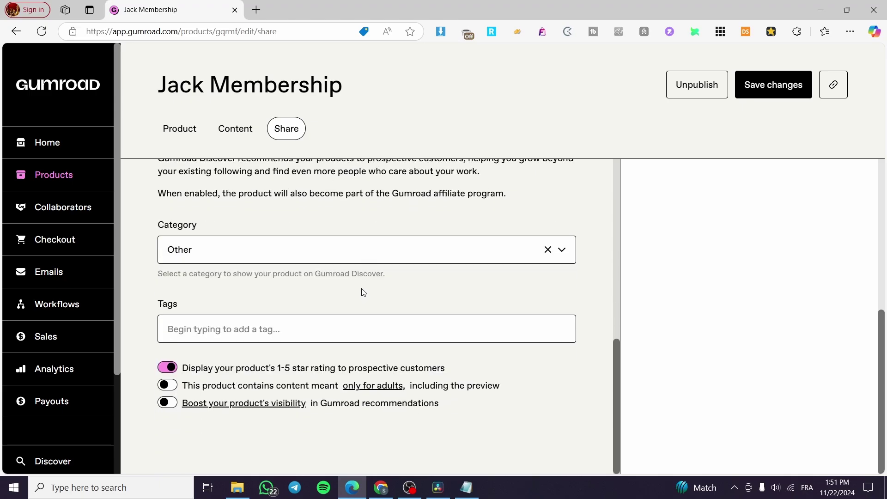
pyautogui.scroll(10, 363, 292)
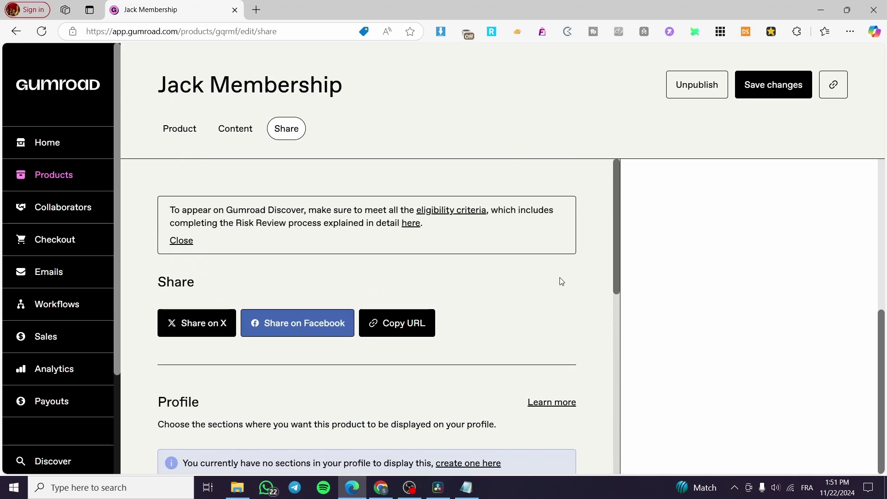